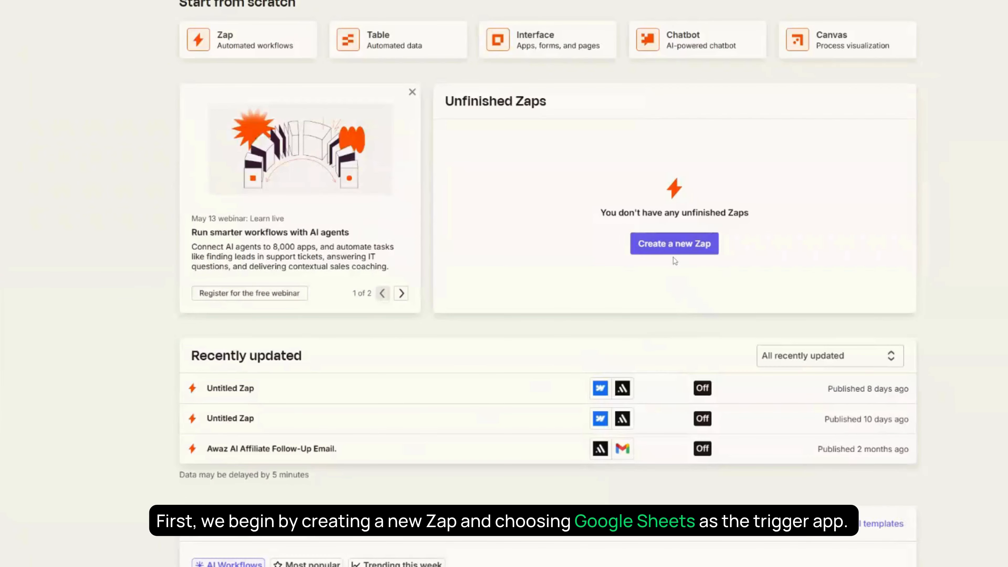
# Create a new Zap triggered by Google Sheets with the New or Updated Spreadsheet Row event, and continue to its configuration
pyautogui.click(670, 248)
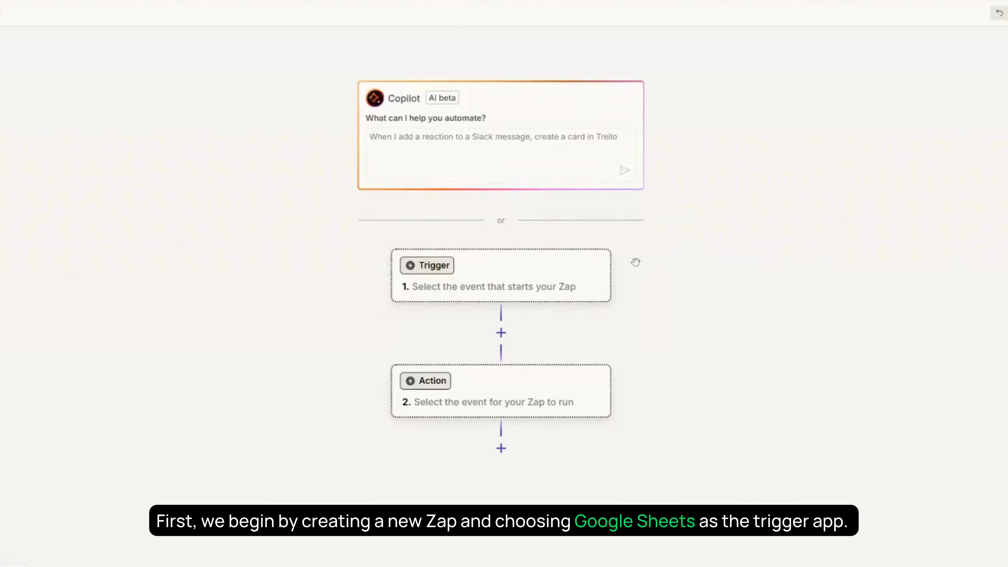
pyautogui.click(519, 256)
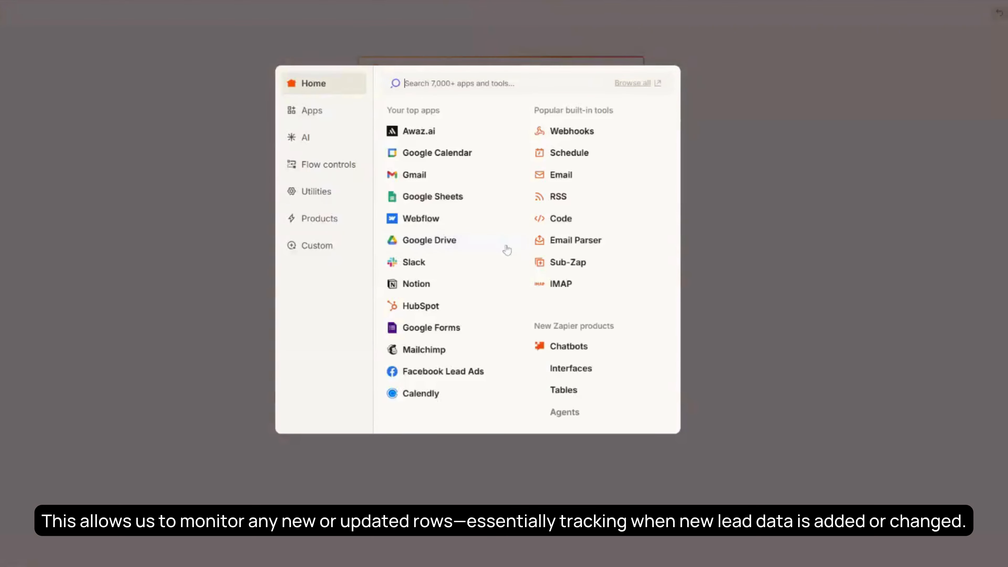
pyautogui.click(427, 197)
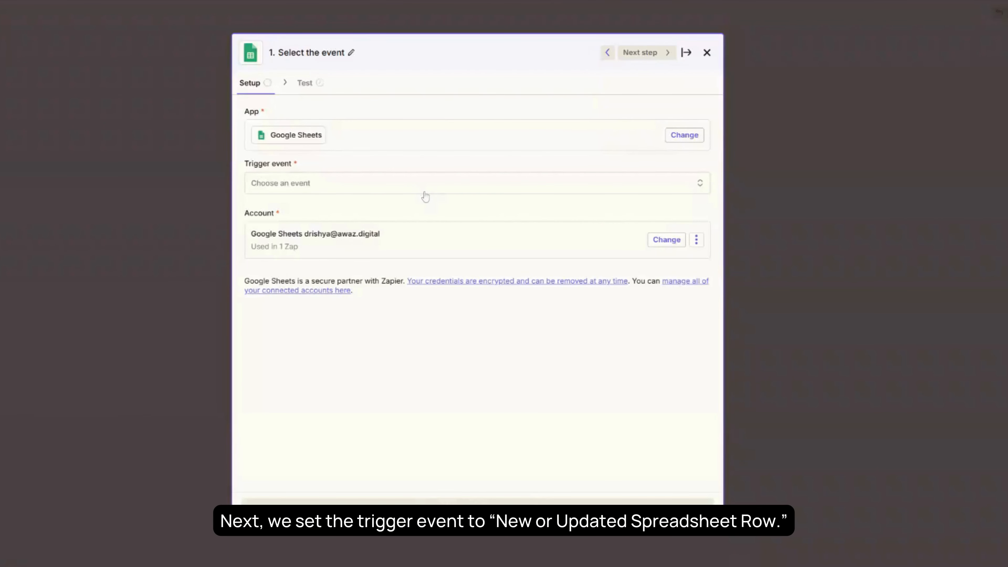
pyautogui.click(425, 192)
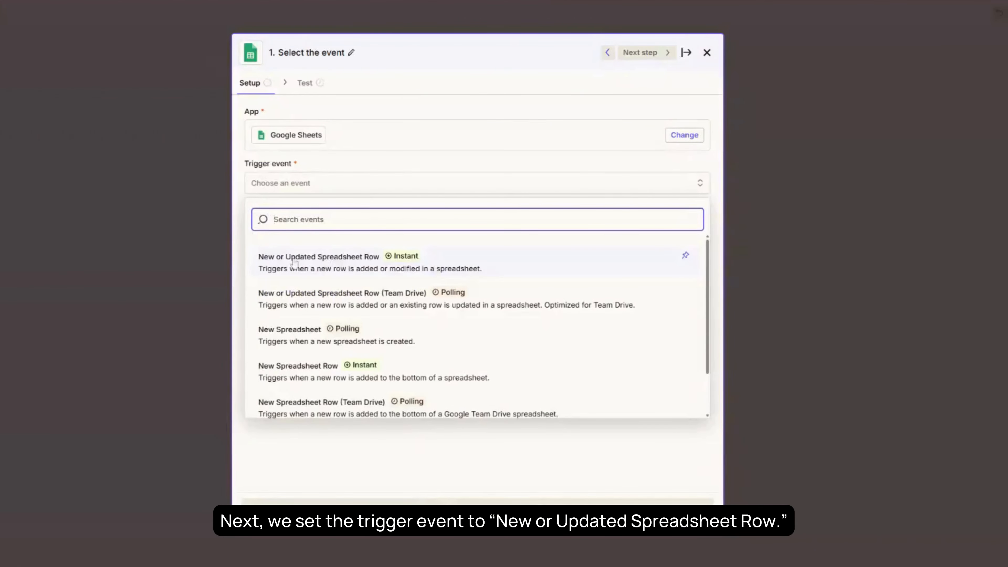
pyautogui.click(324, 267)
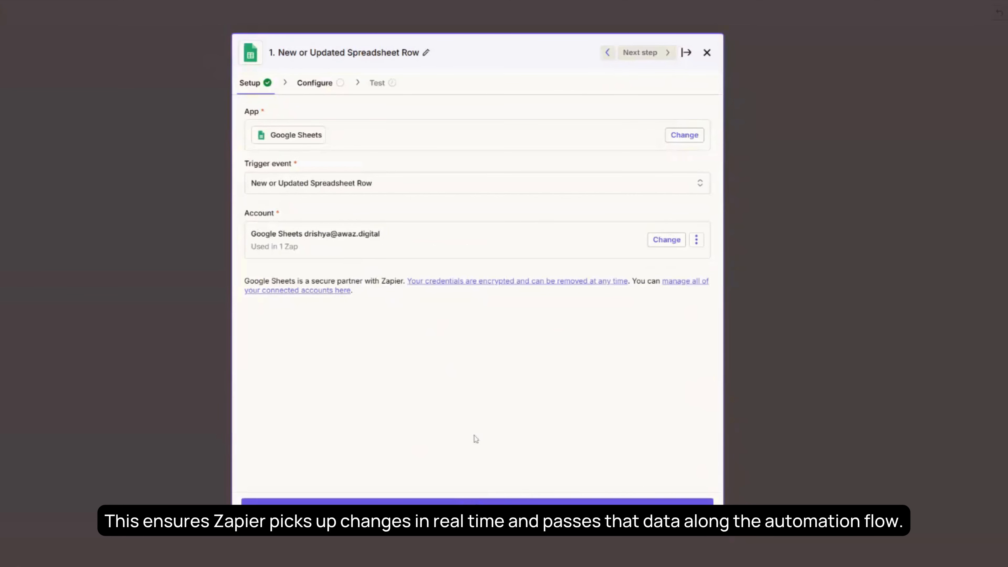
pyautogui.click(479, 510)
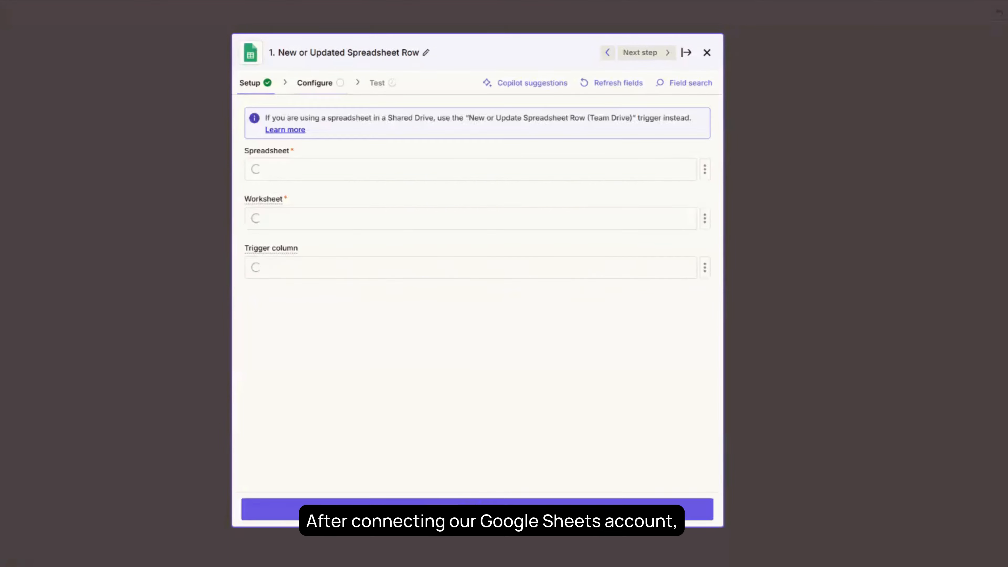
# Configure the trigger with spreadsheet Lead Data Sample, worksheet Sheet1 and trigger column Status, and test it
pyautogui.click(461, 173)
pyautogui.click(412, 261)
pyautogui.click(413, 219)
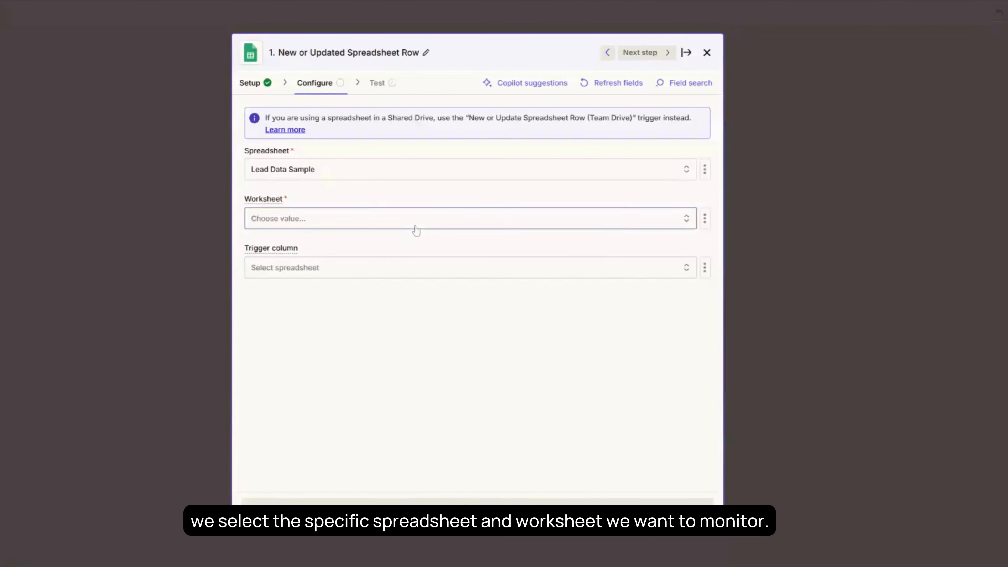
pyautogui.click(366, 303)
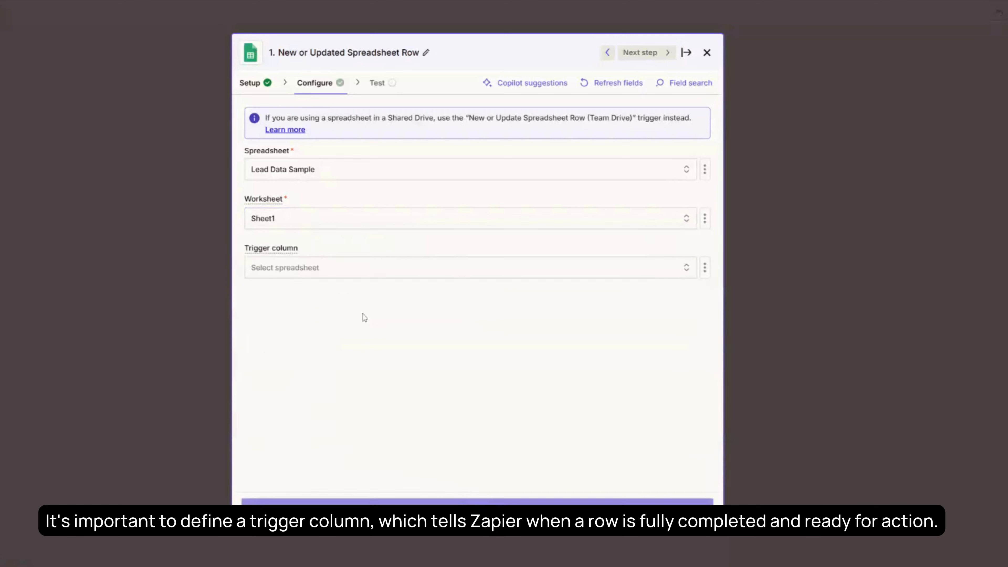
pyautogui.click(379, 267)
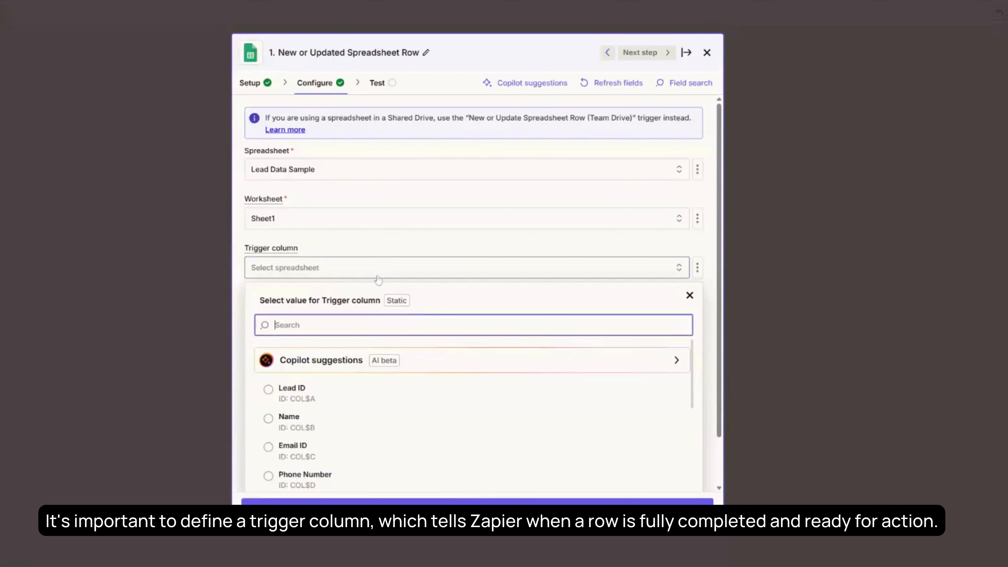
pyautogui.scroll(-3, 374, 401)
pyautogui.click(373, 423)
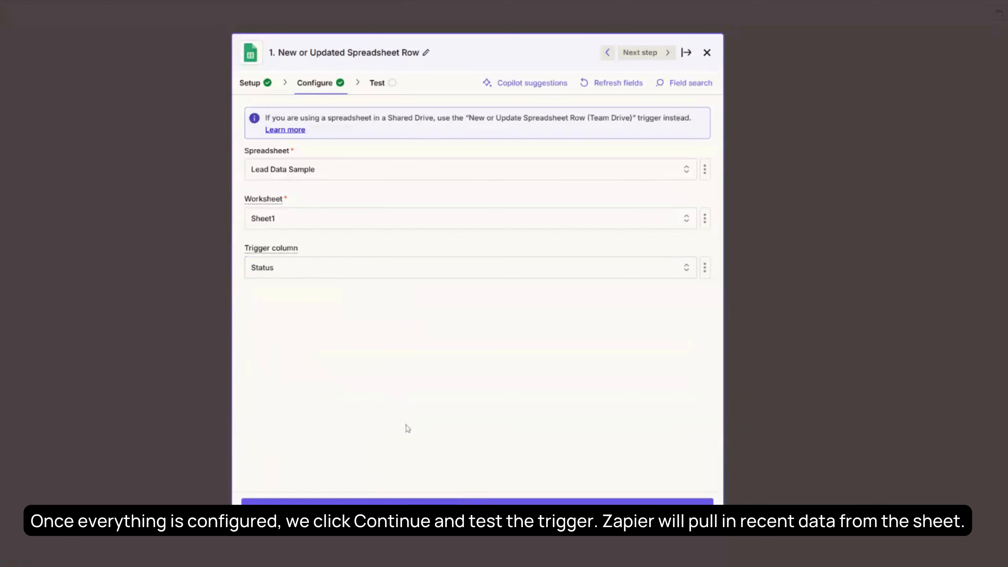
pyautogui.click(477, 507)
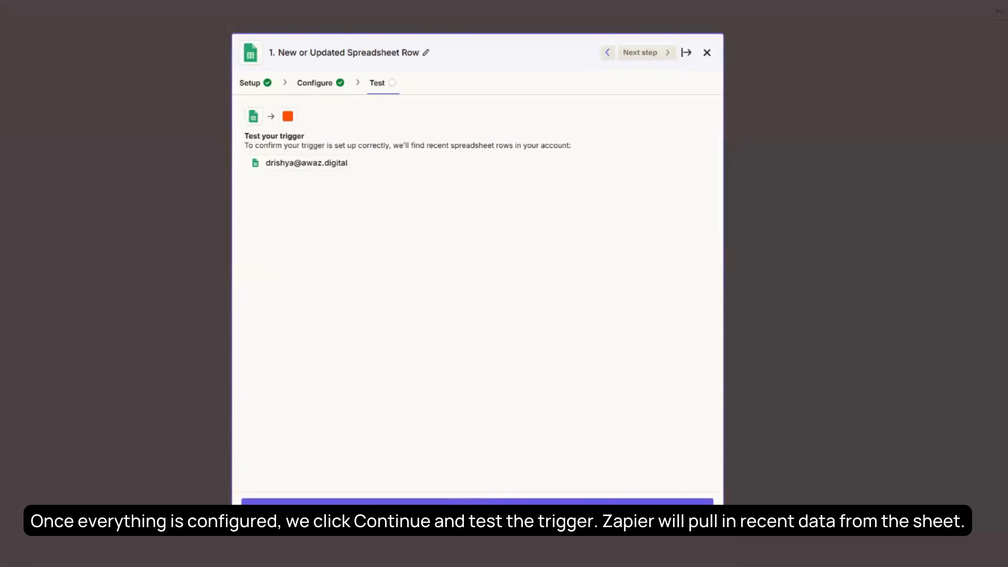
pyautogui.click(477, 509)
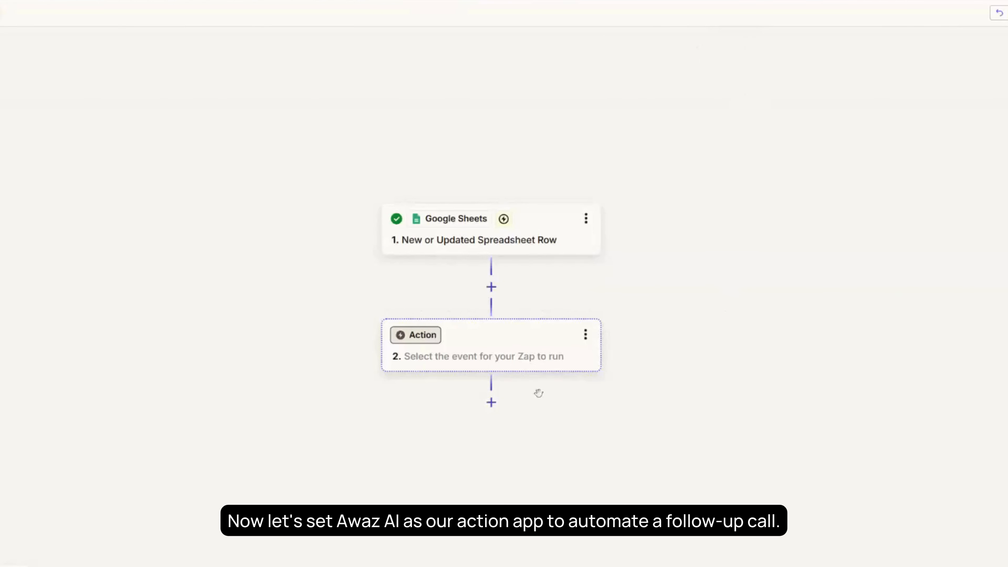
# Set up the action with Awaz.ai, the Make a Call event and the existing Awaz.ai account, and continue to its configuration
pyautogui.click(427, 340)
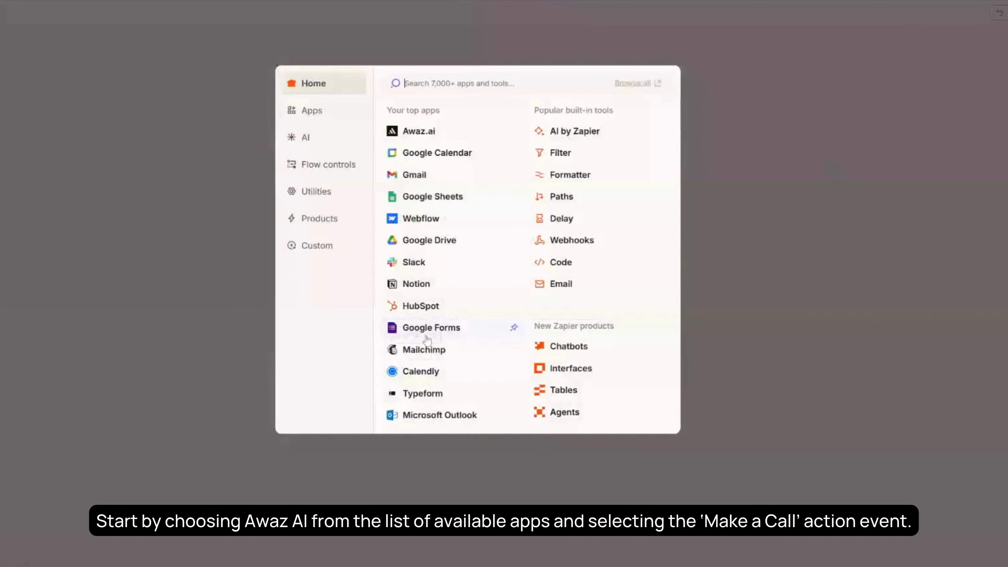
pyautogui.click(432, 135)
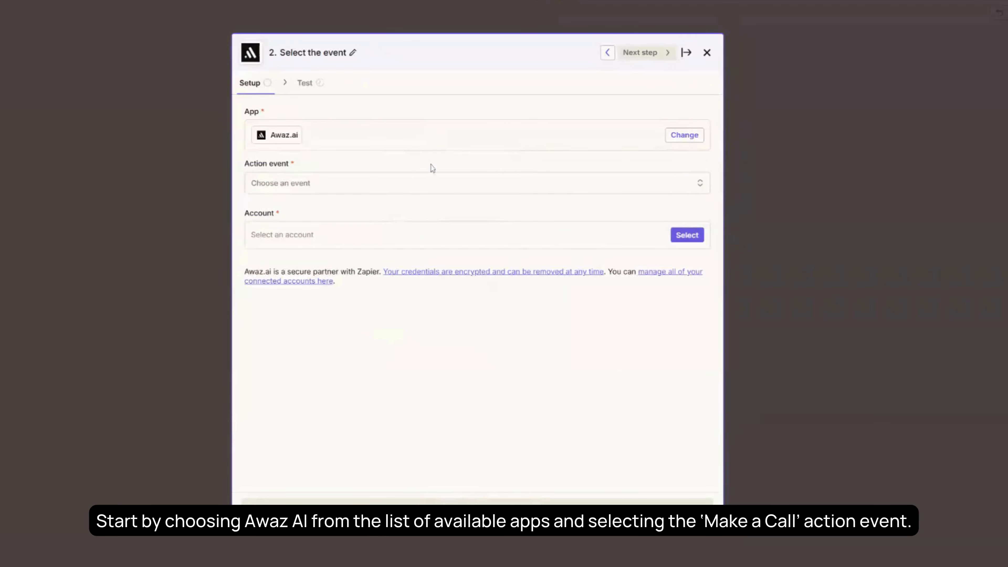
pyautogui.click(427, 186)
pyautogui.click(366, 319)
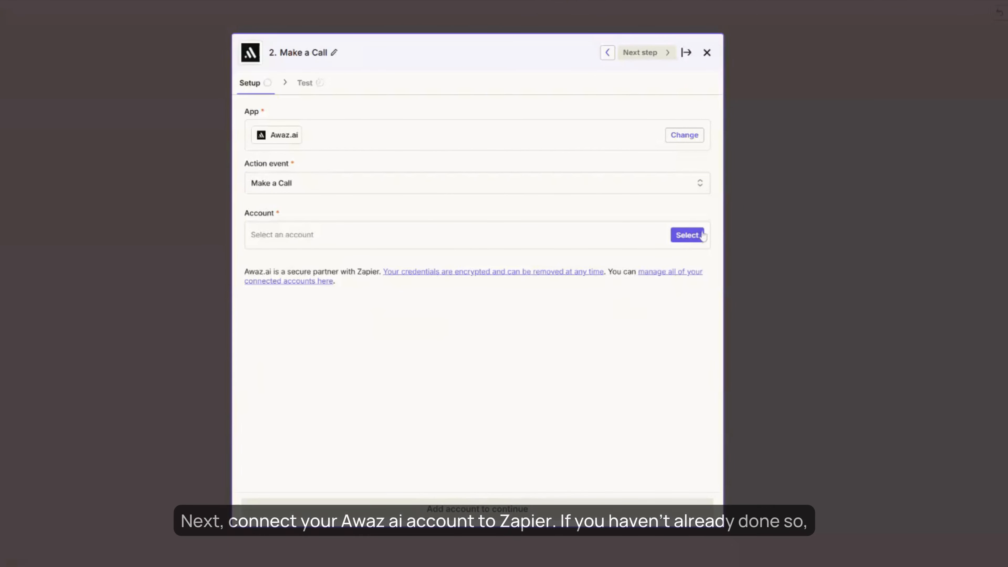
pyautogui.click(692, 235)
pyautogui.click(546, 314)
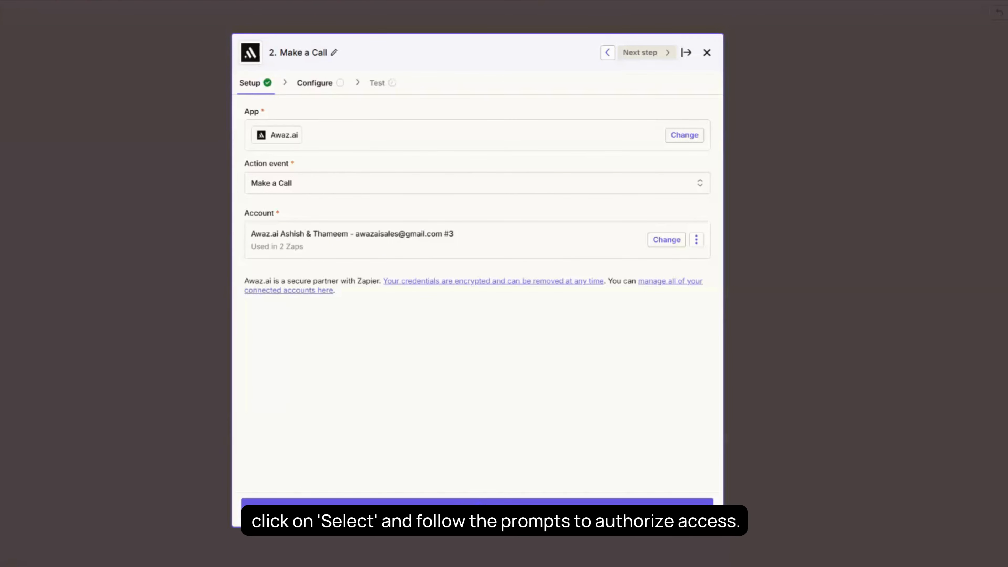
pyautogui.click(503, 510)
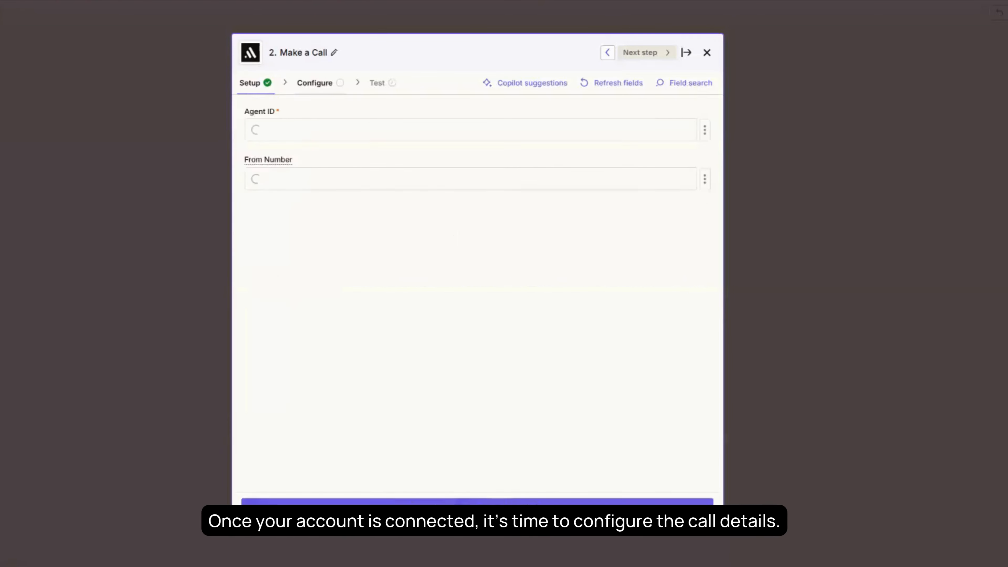
# Set the call's Agent ID to Alex (Agent X) and select the available caller number as From Number
pyautogui.click(527, 137)
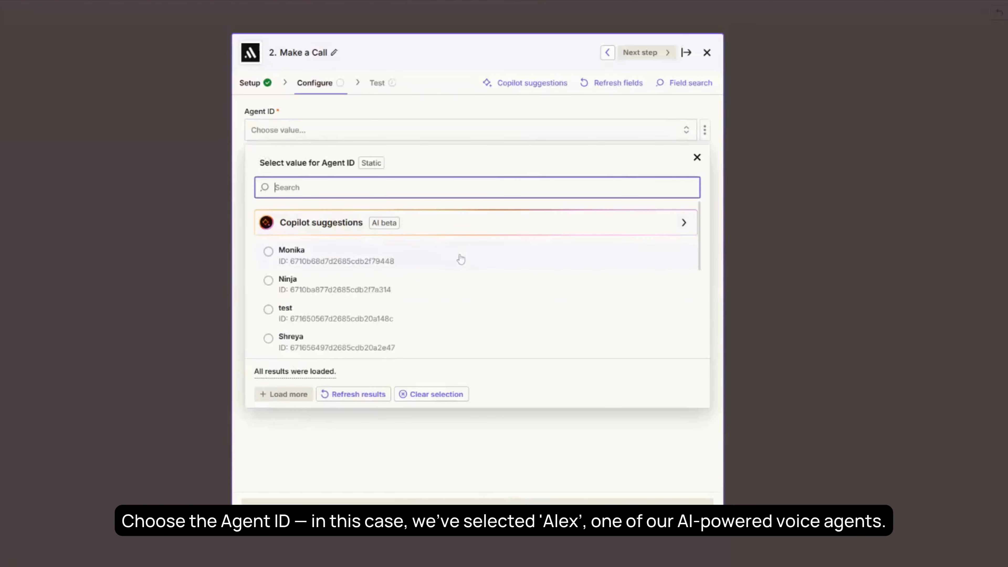
pyautogui.scroll(-15, 460, 259)
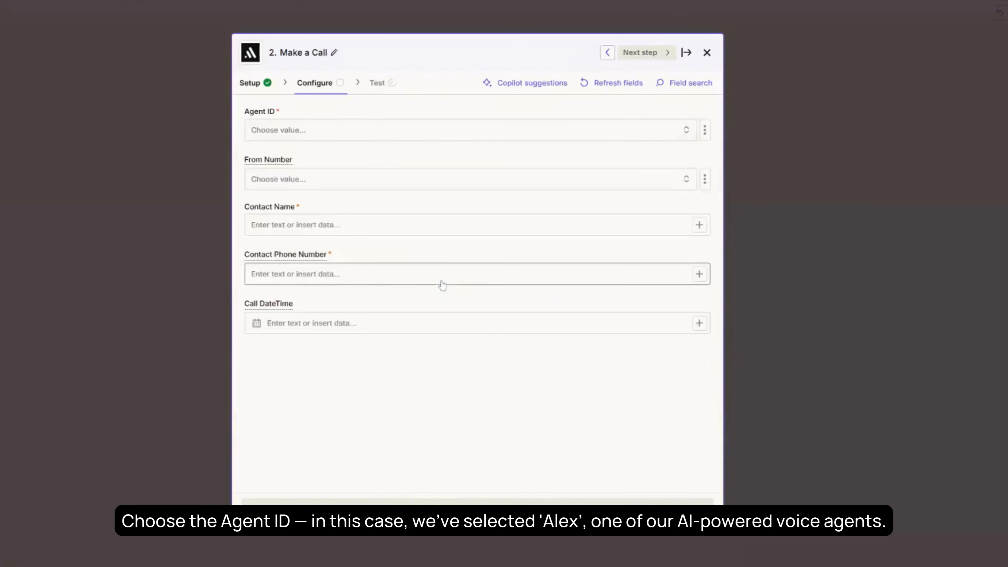
pyautogui.click(443, 282)
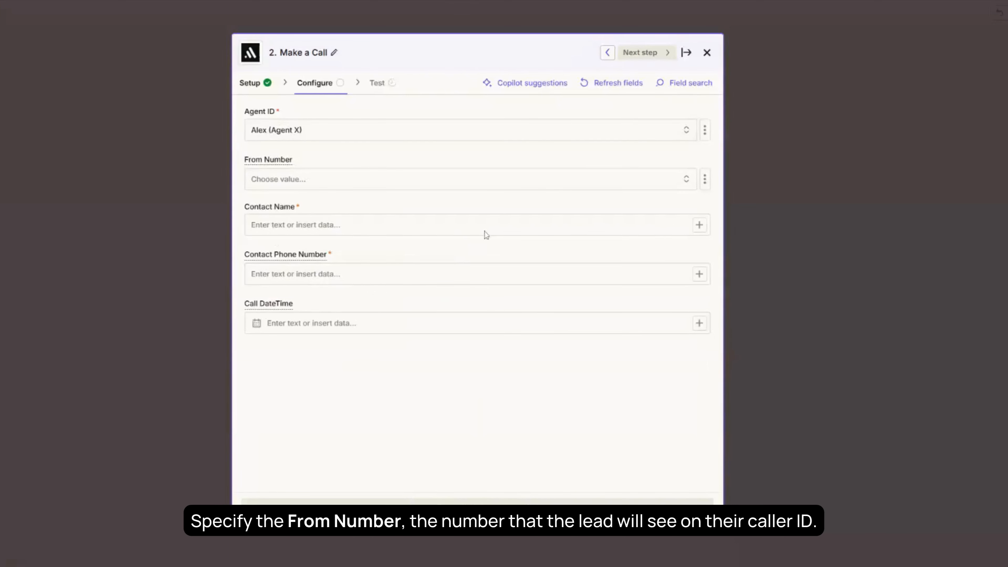
pyautogui.click(554, 182)
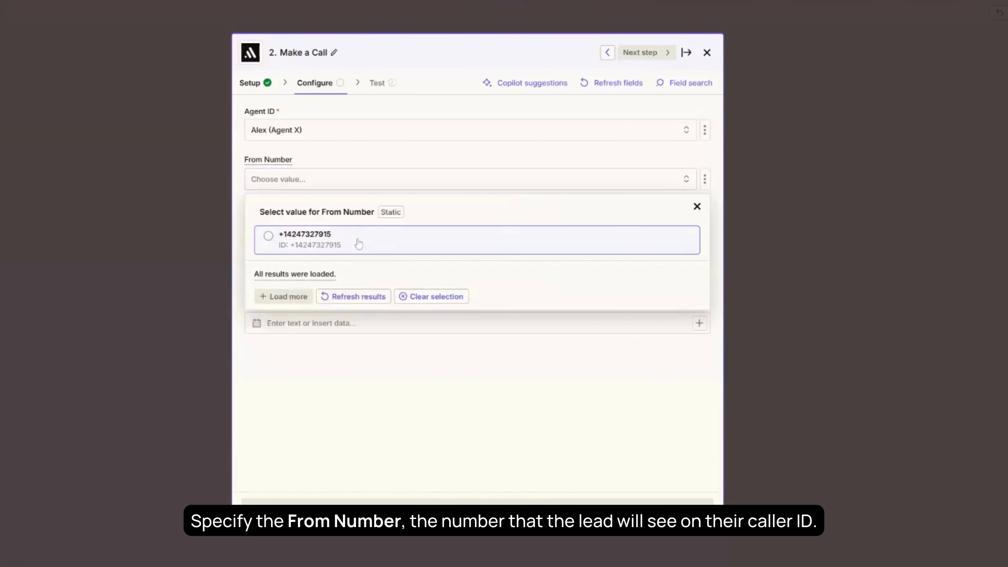
pyautogui.click(358, 239)
# Map Contact Name to the sheet's Name column and Contact Phone Number to its Phone Number column, and continue to the action test
pyautogui.click(478, 225)
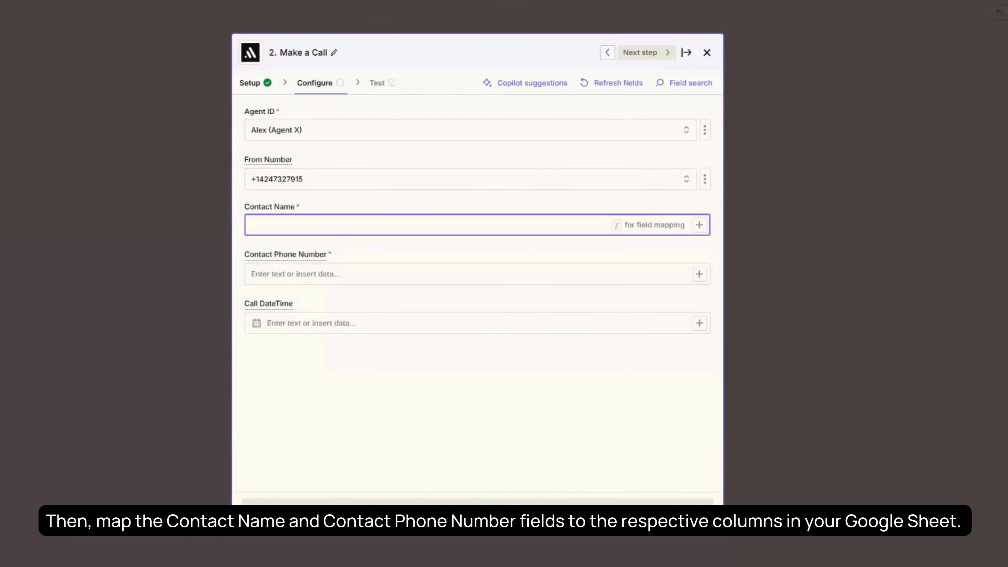
pyautogui.click(699, 225)
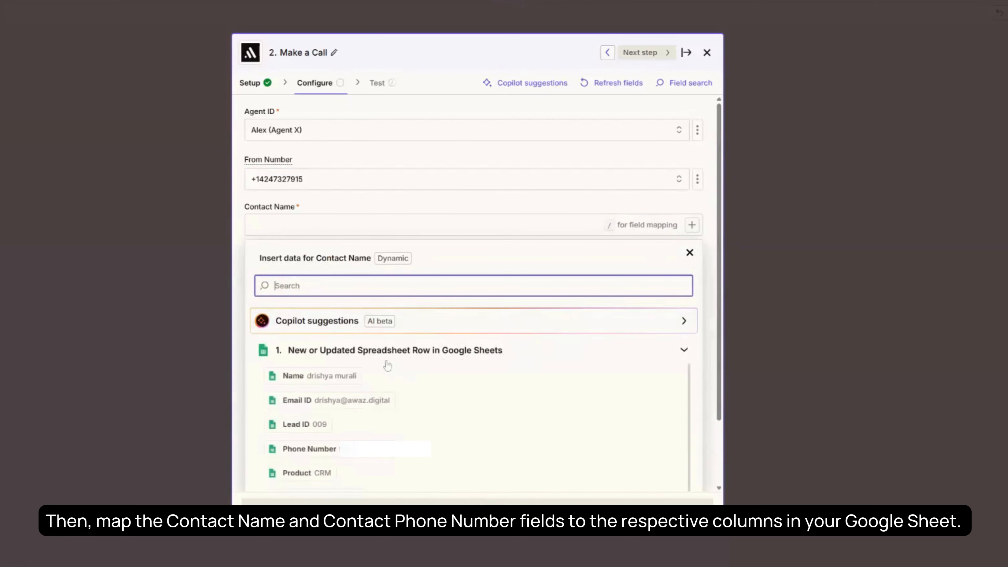
pyautogui.click(337, 376)
pyautogui.click(692, 254)
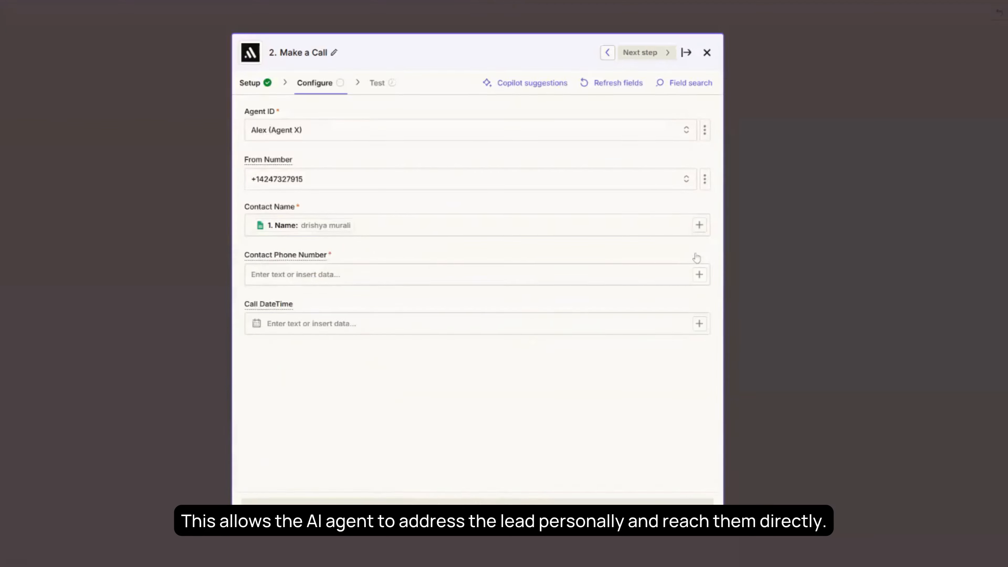
pyautogui.click(699, 275)
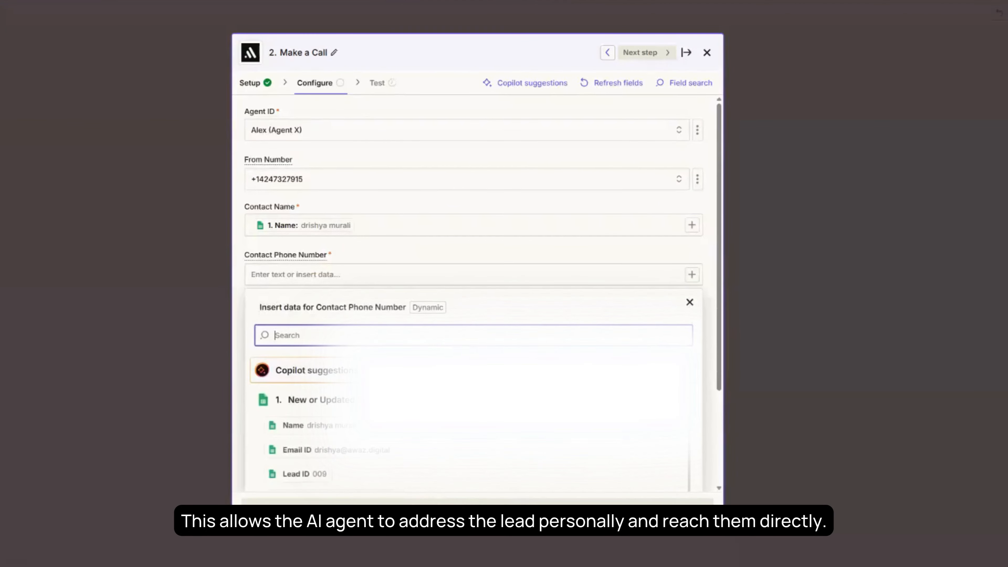
pyautogui.click(309, 400)
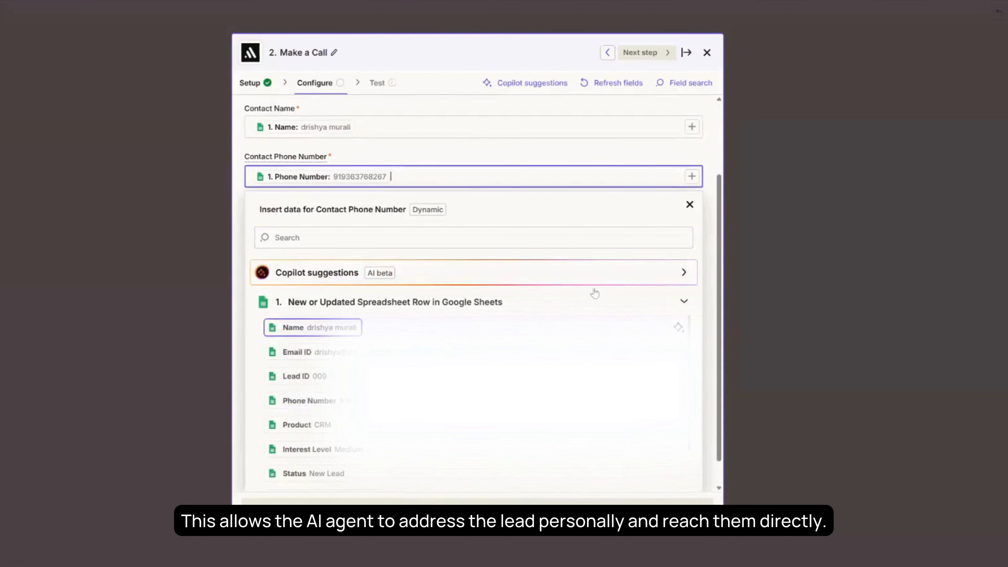
pyautogui.click(689, 204)
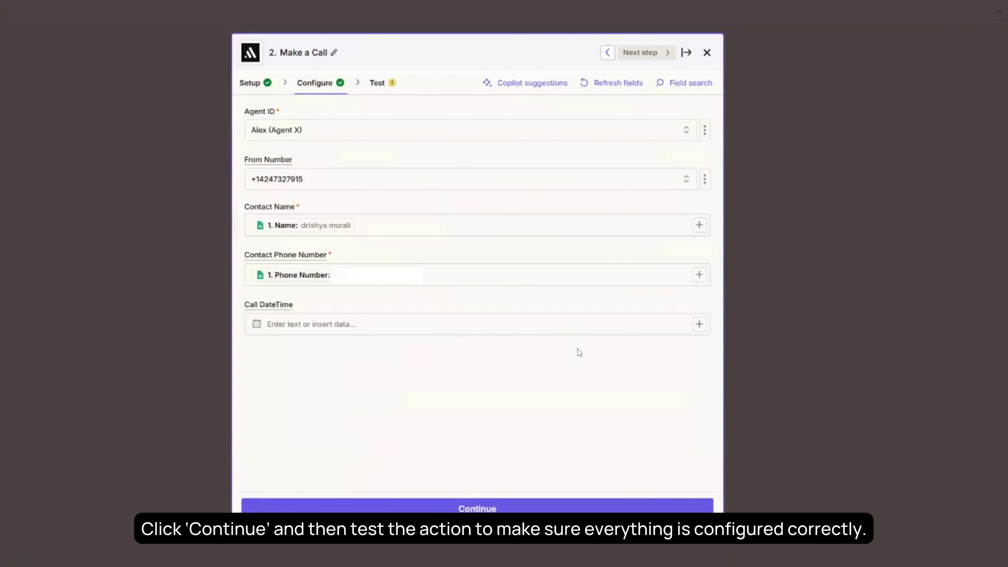
pyautogui.click(544, 509)
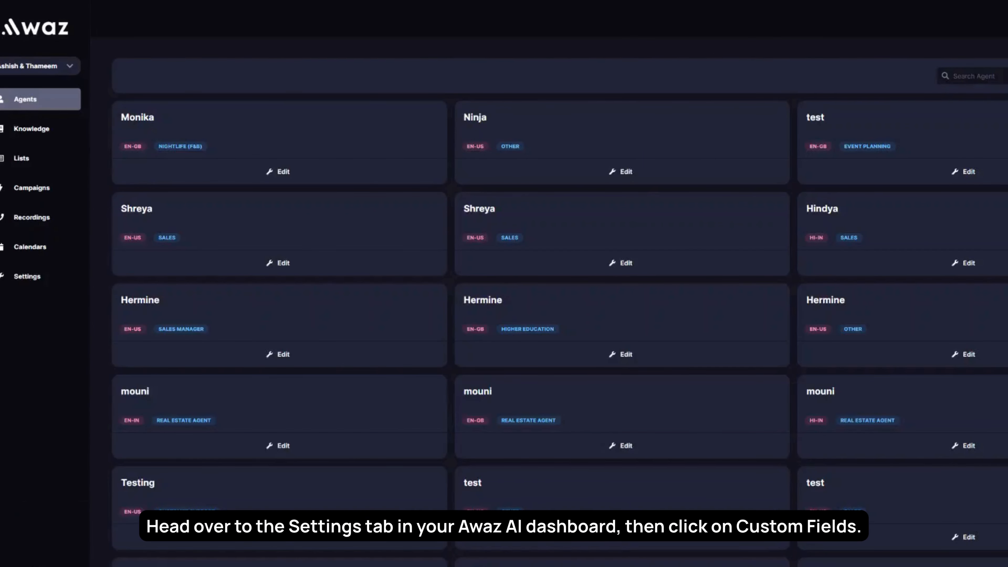
# In the Awaz dashboard's custom field settings, add a Text field titled Call_Summary
pyautogui.click(49, 284)
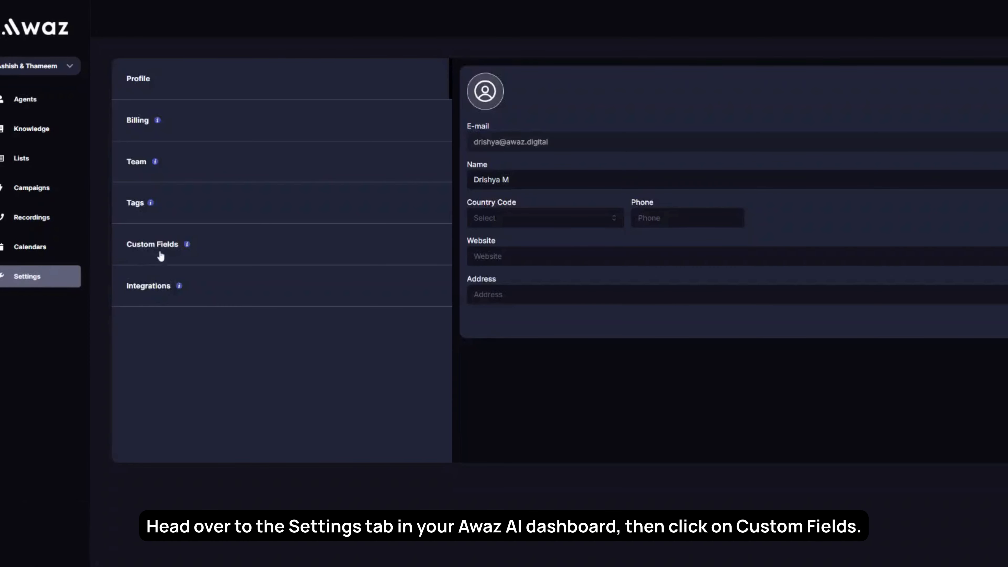
pyautogui.click(160, 254)
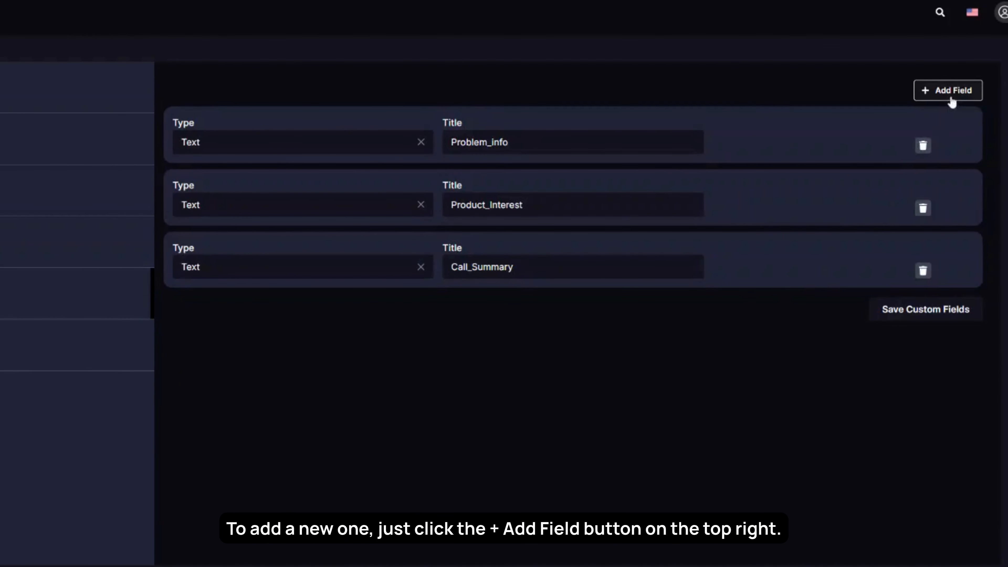
pyautogui.click(950, 96)
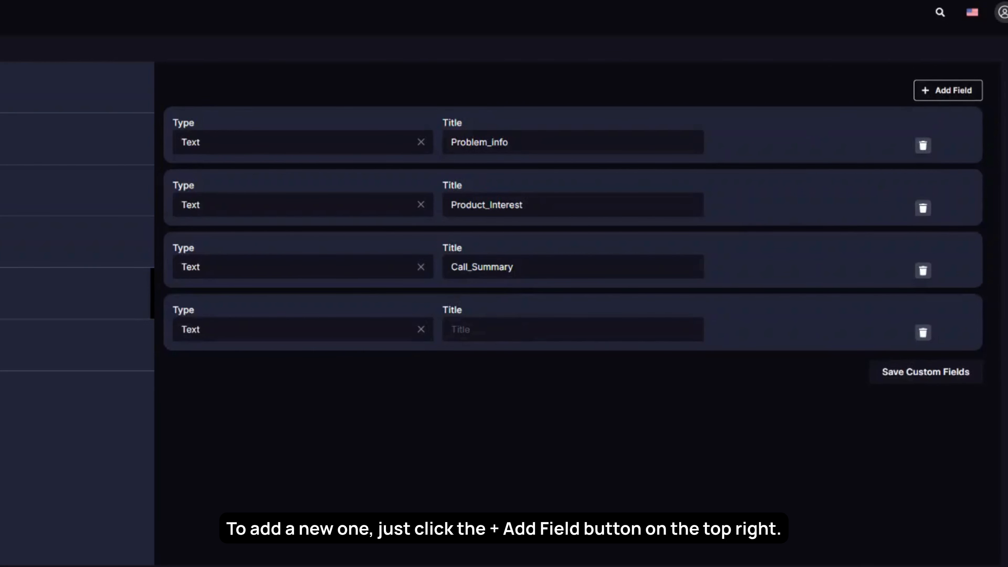
pyautogui.click(452, 329)
pyautogui.write('Call_')
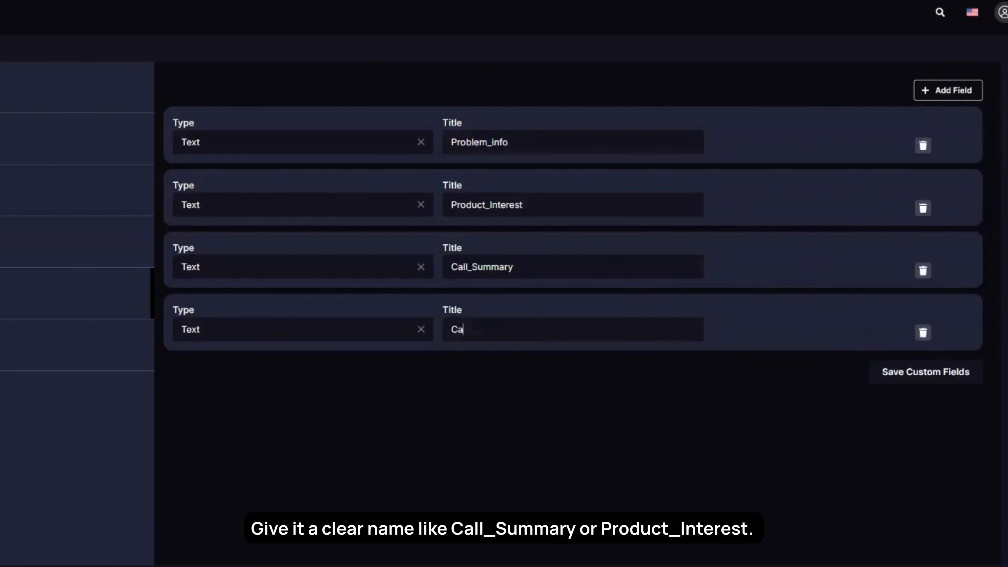
pyautogui.write('Summary')
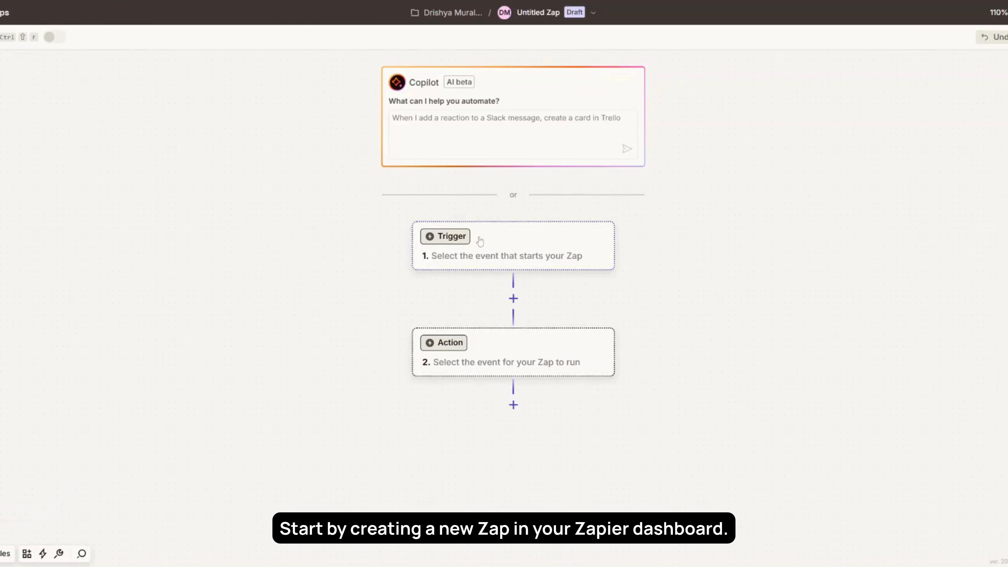
# Set up the Zap's trigger with Awaz.ai, the New Call event and the existing Awaz.ai account, and continue to its configuration
pyautogui.click(481, 242)
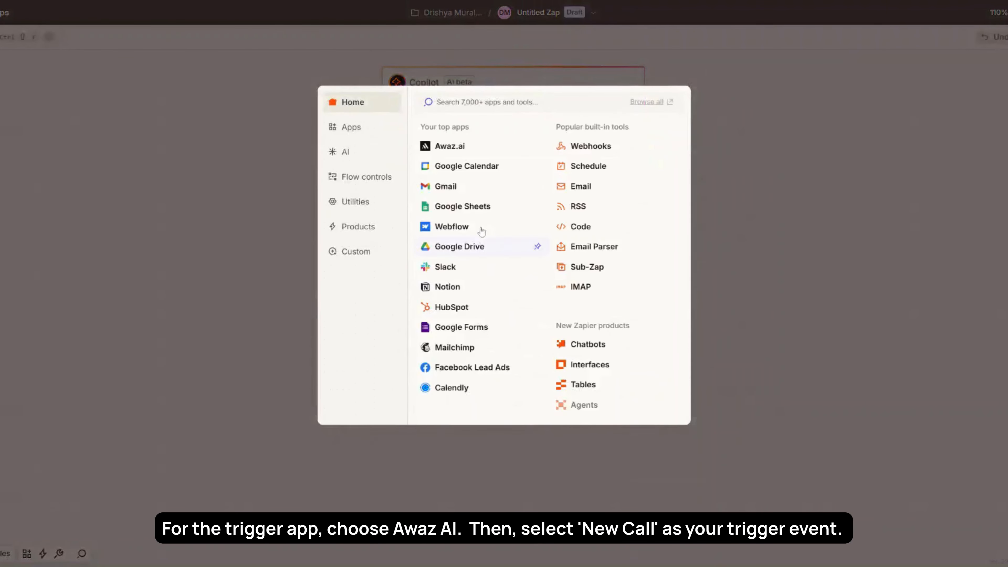
pyautogui.click(480, 145)
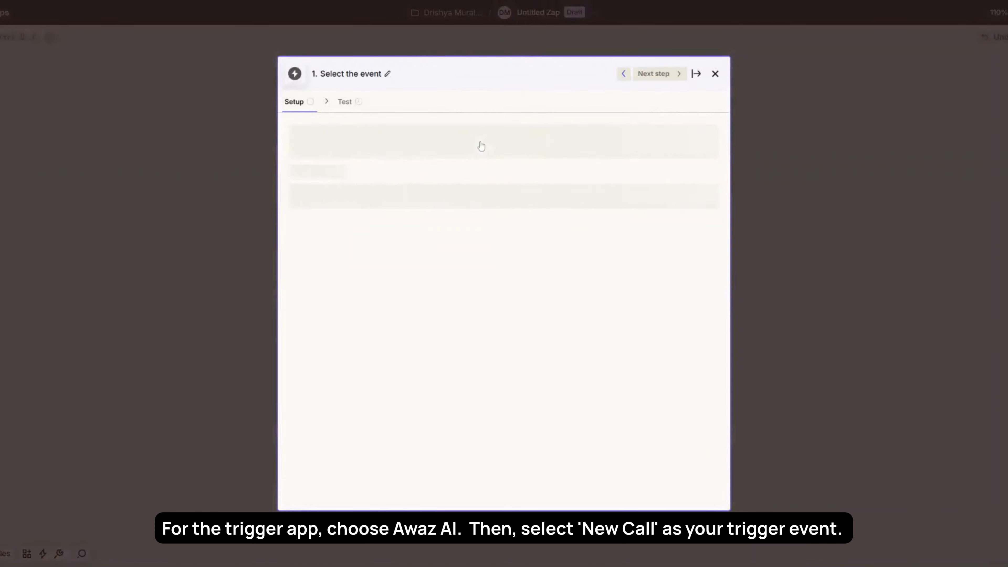
pyautogui.click(427, 196)
pyautogui.click(394, 302)
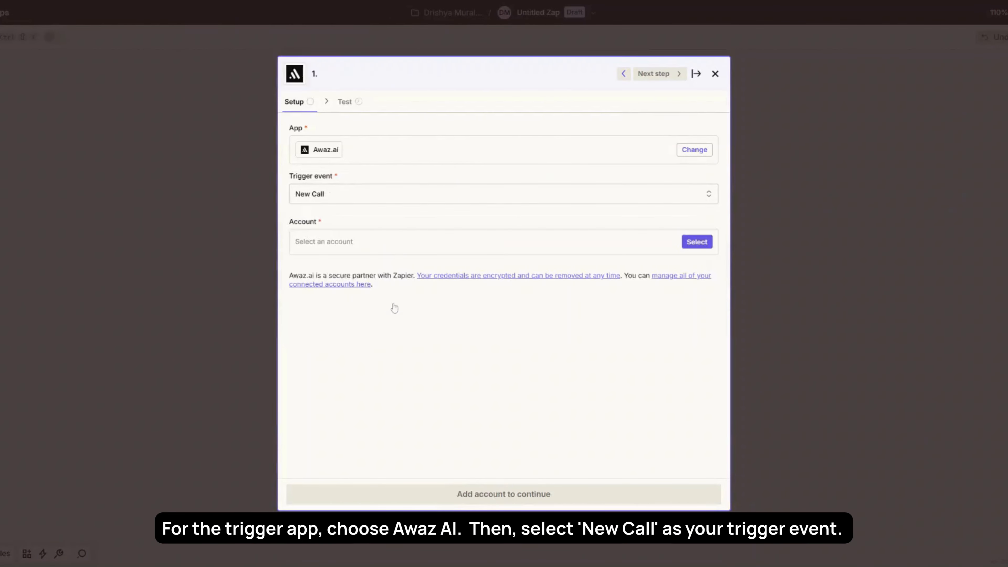
pyautogui.click(697, 241)
pyautogui.click(555, 306)
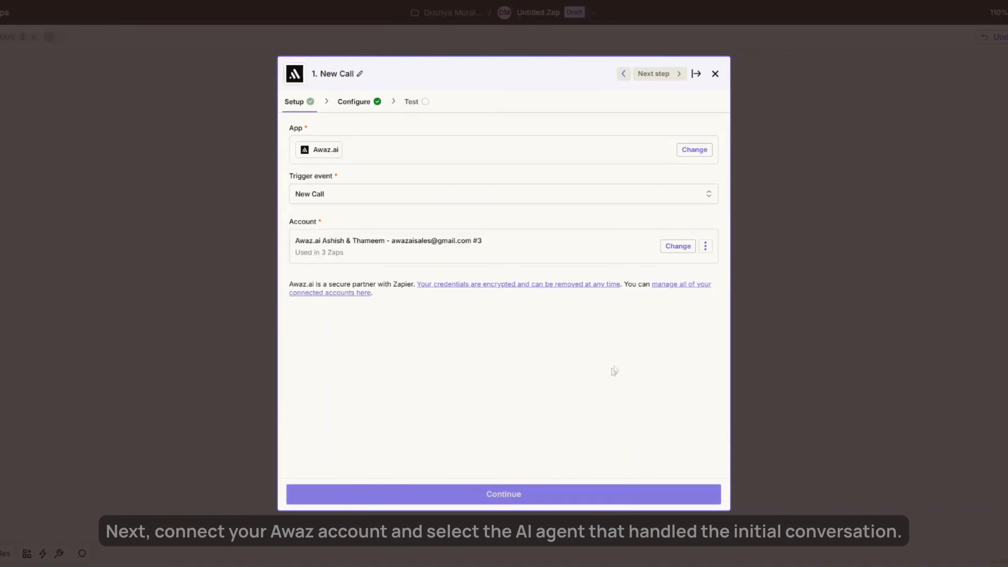
pyautogui.click(551, 493)
# Limit the New Call trigger to agent Alex (Agent X) and call status outcome, and run the trigger test
pyautogui.click(470, 148)
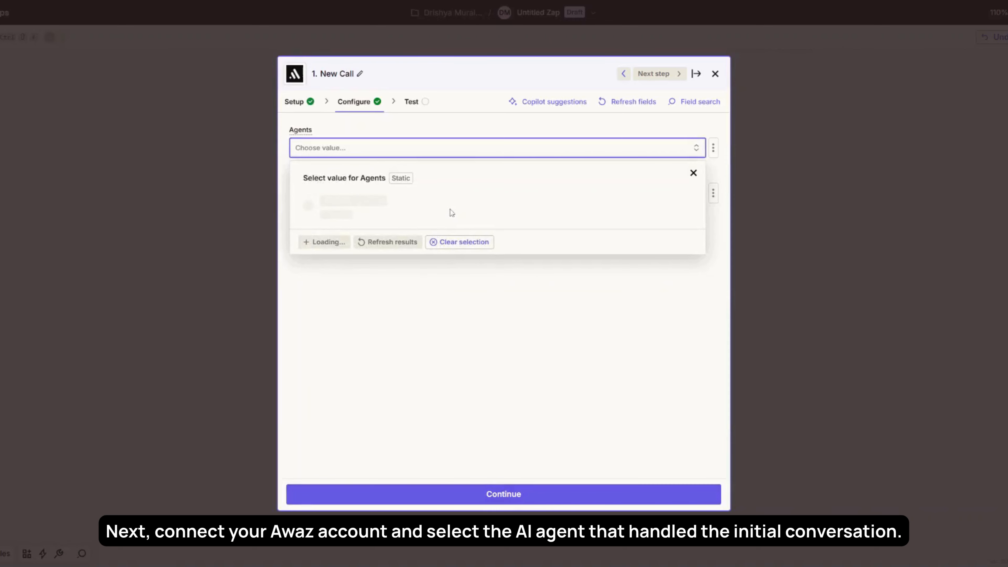
pyautogui.scroll(-5, 430, 291)
pyautogui.scroll(-10, 437, 286)
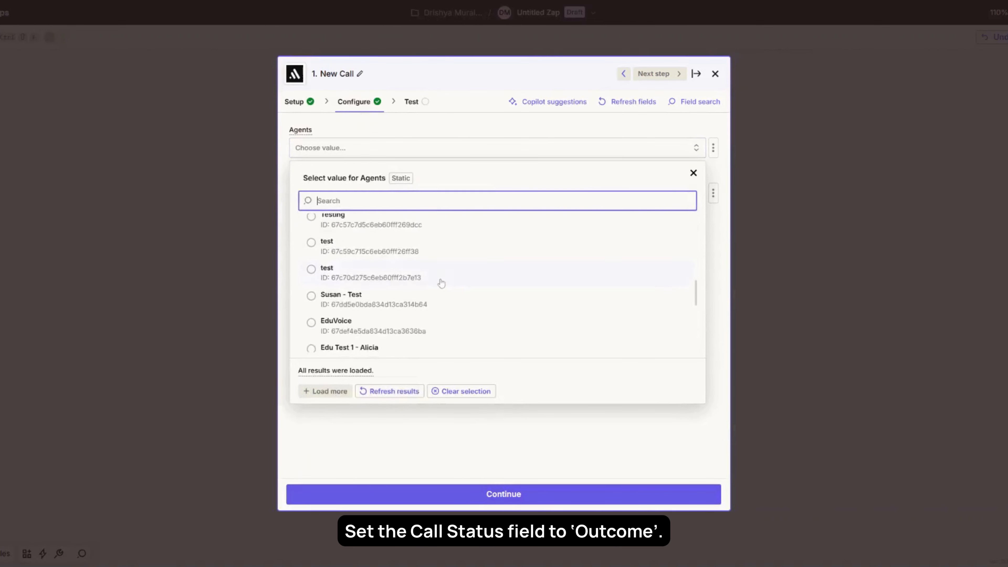
pyautogui.click(440, 286)
pyautogui.click(447, 222)
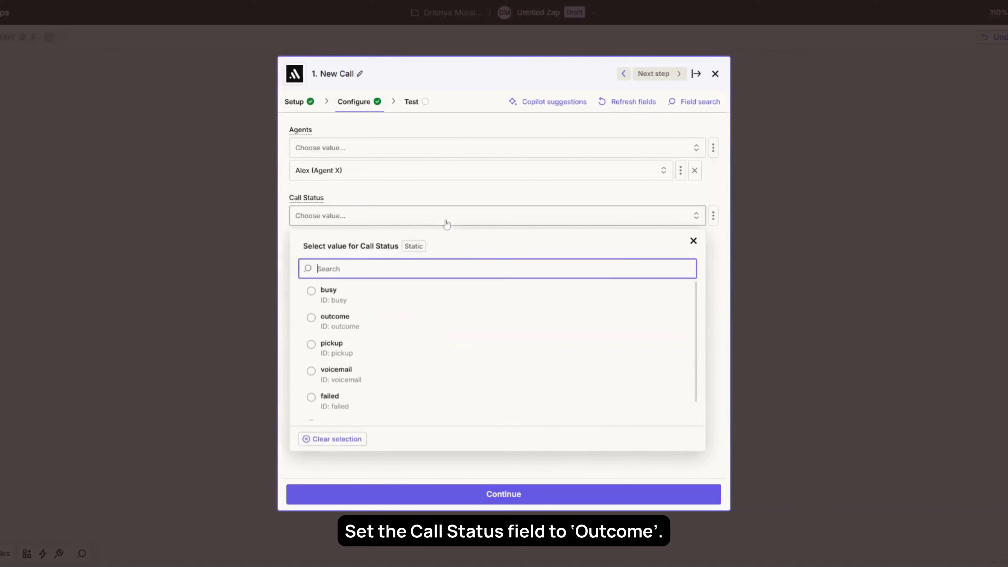
pyautogui.click(434, 321)
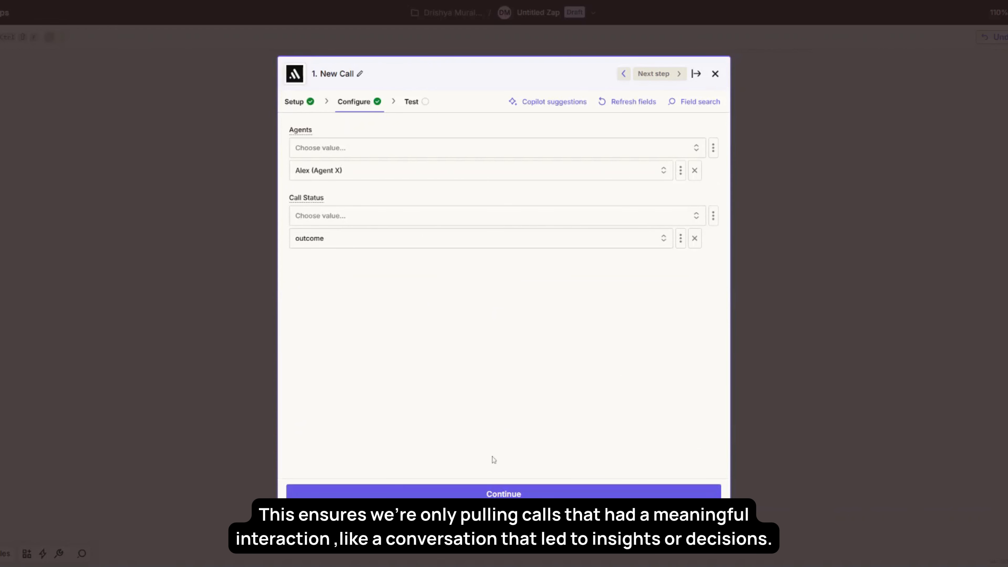
pyautogui.click(489, 494)
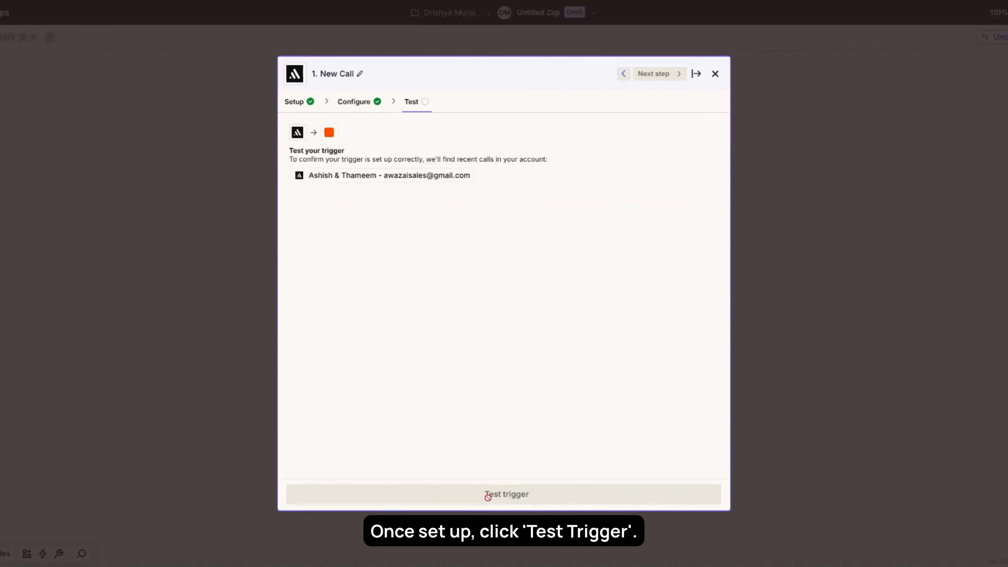
pyautogui.click(488, 495)
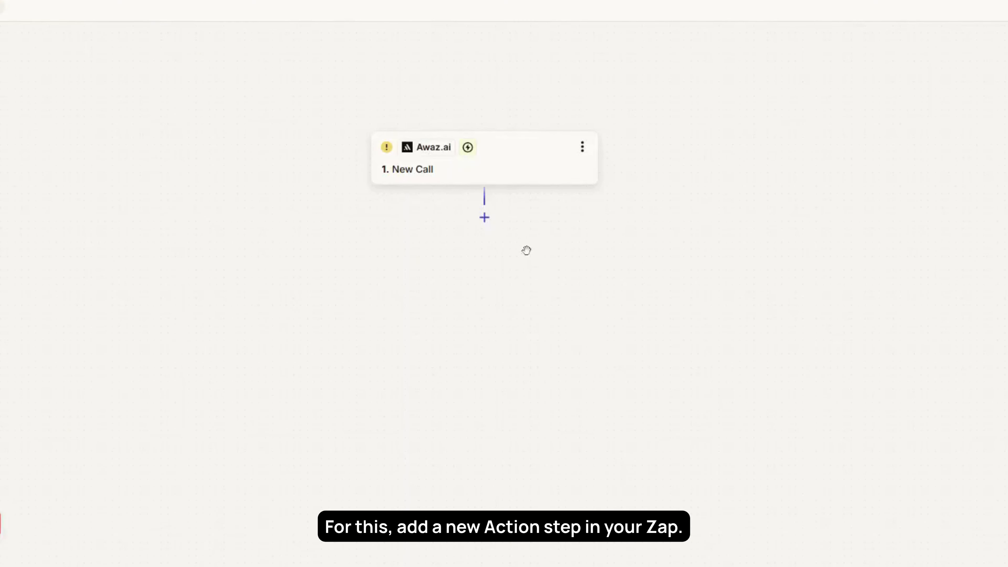
# Add an Awaz.ai action after the New Call trigger with the Add or Update Contact event
pyautogui.click(485, 222)
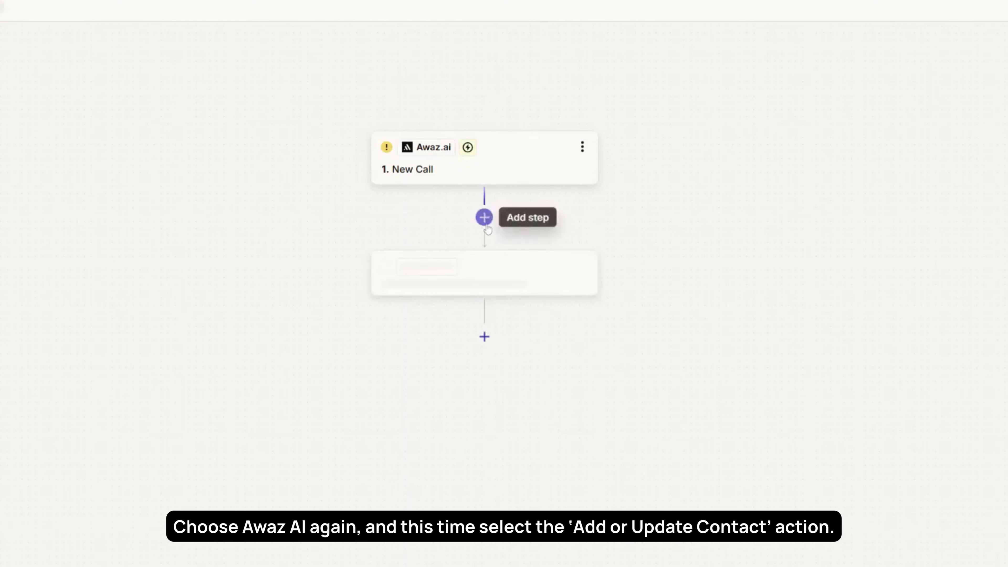
pyautogui.click(458, 132)
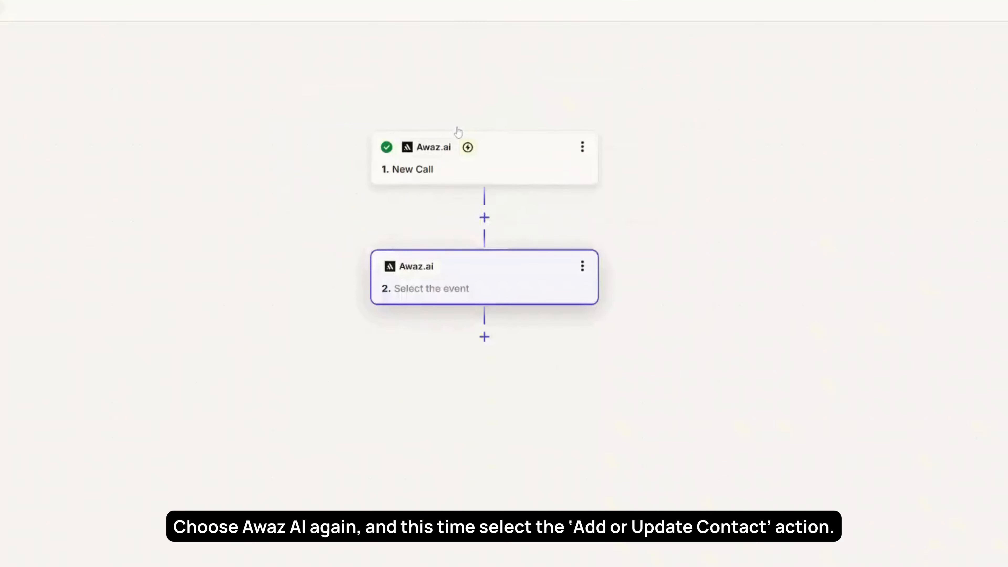
pyautogui.click(457, 183)
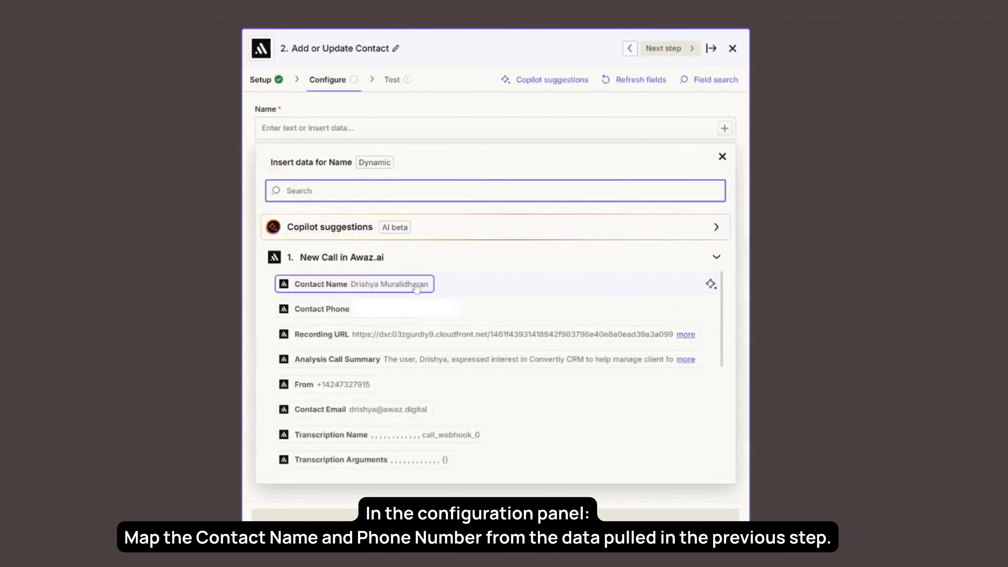
# Map the contact's Name to the trigger's Contact Name and its Phone to Contact Phone
pyautogui.click(710, 285)
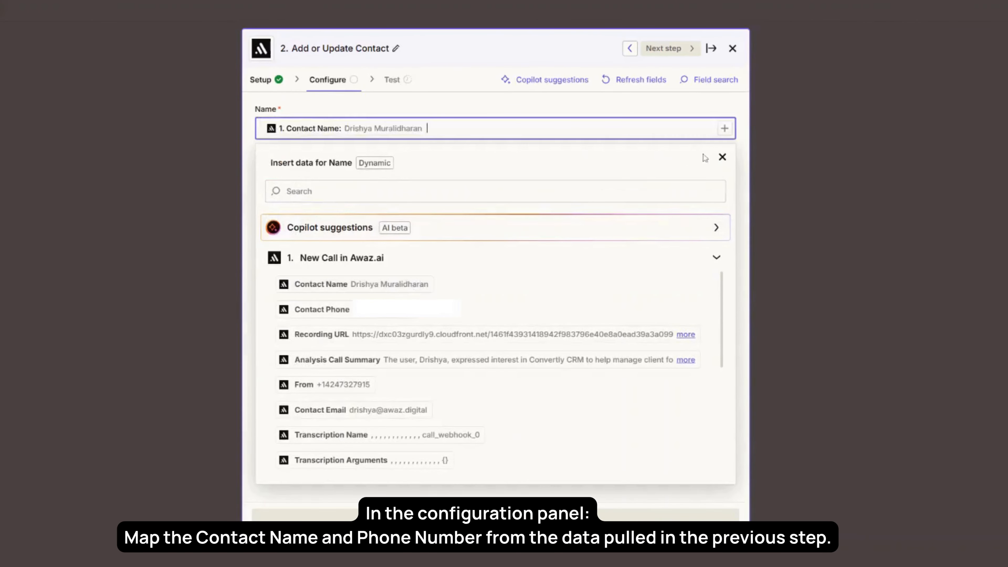
pyautogui.click(721, 158)
pyautogui.click(716, 179)
pyautogui.click(702, 360)
pyautogui.click(715, 208)
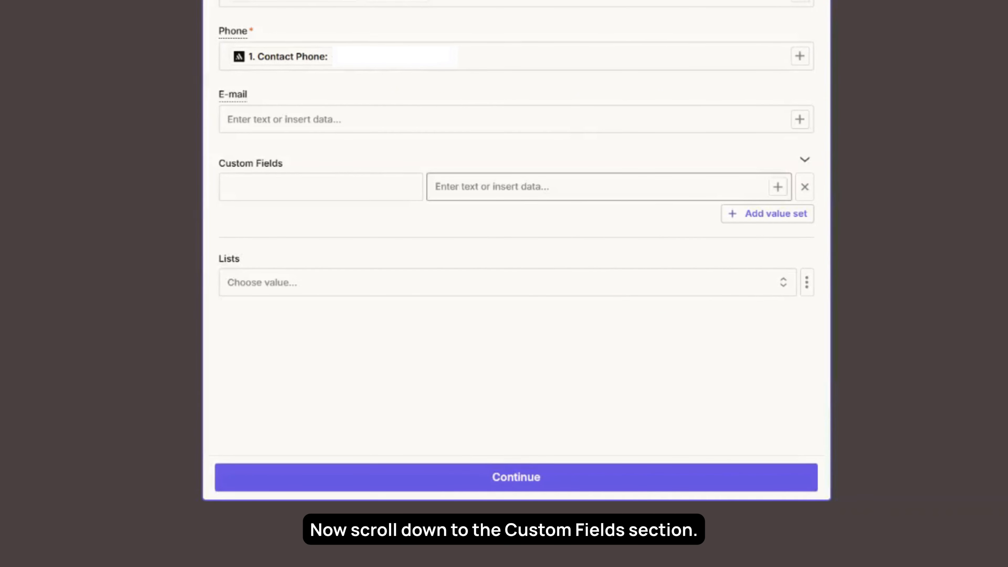
# Add the custom field Call_Summary mapped to the trigger's Analysis Call Summary, and continue through the action's test stage
pyautogui.click(777, 187)
pyautogui.click(512, 349)
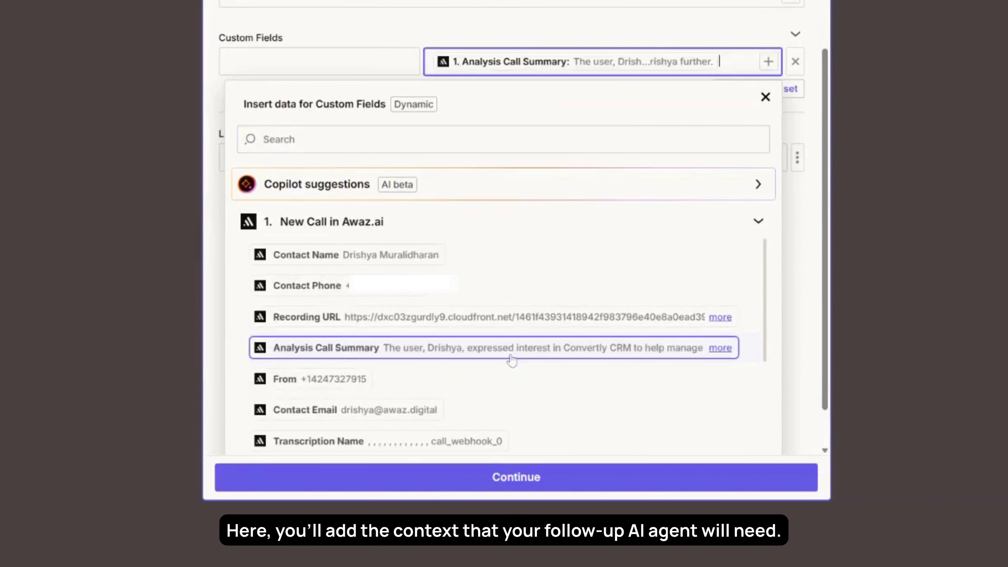
pyautogui.click(319, 61)
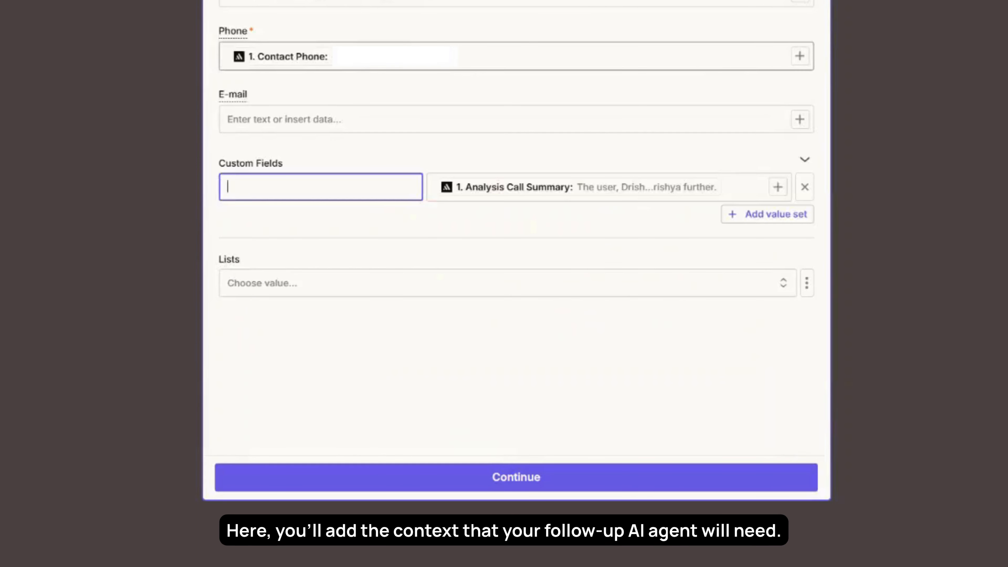
pyautogui.write('Ca')
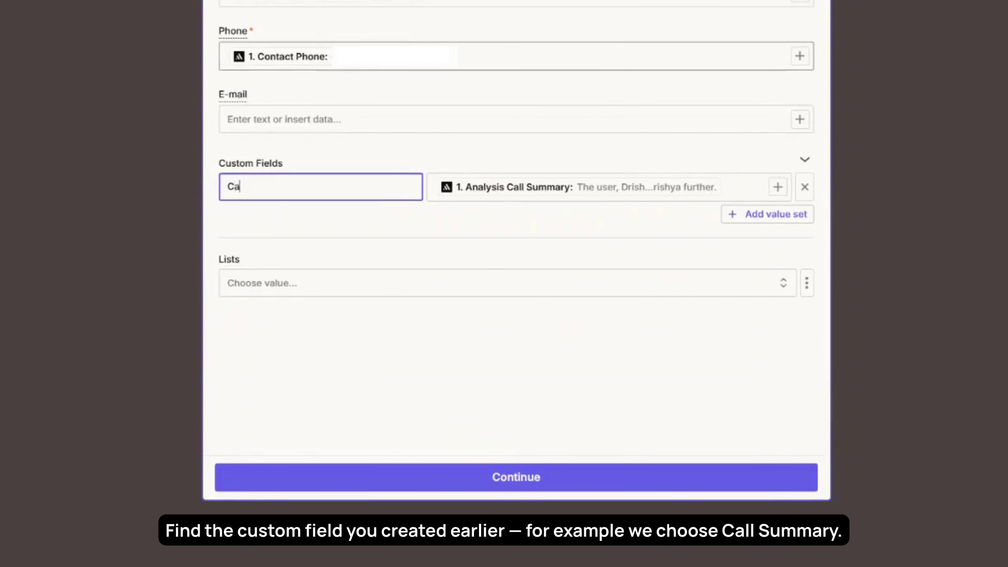
pyautogui.write('ll_Summary')
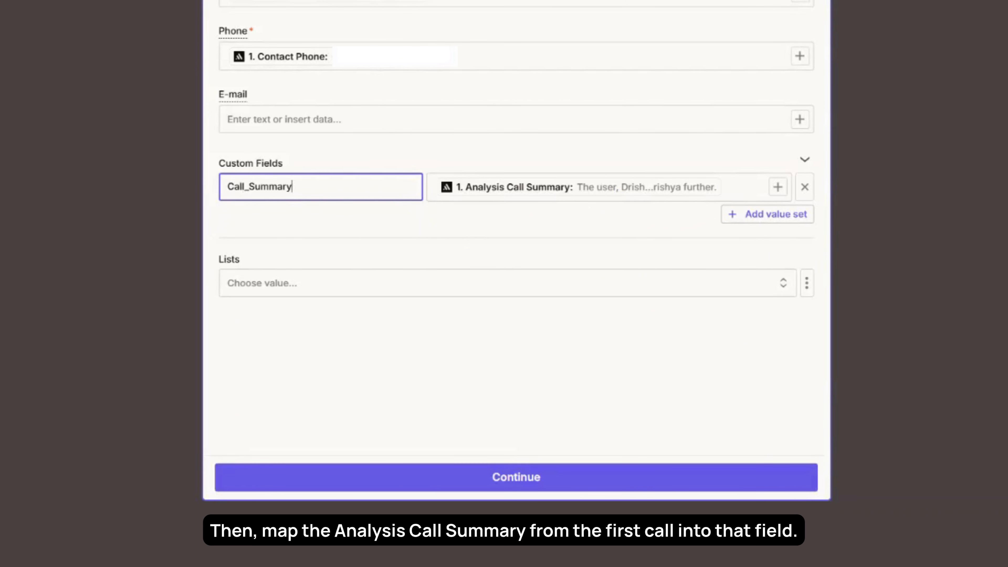
pyautogui.moveTo(227, 187)
pyautogui.mouseDown()
pyautogui.moveTo(293, 186)
pyautogui.moveTo(227, 187)
pyautogui.mouseUp()
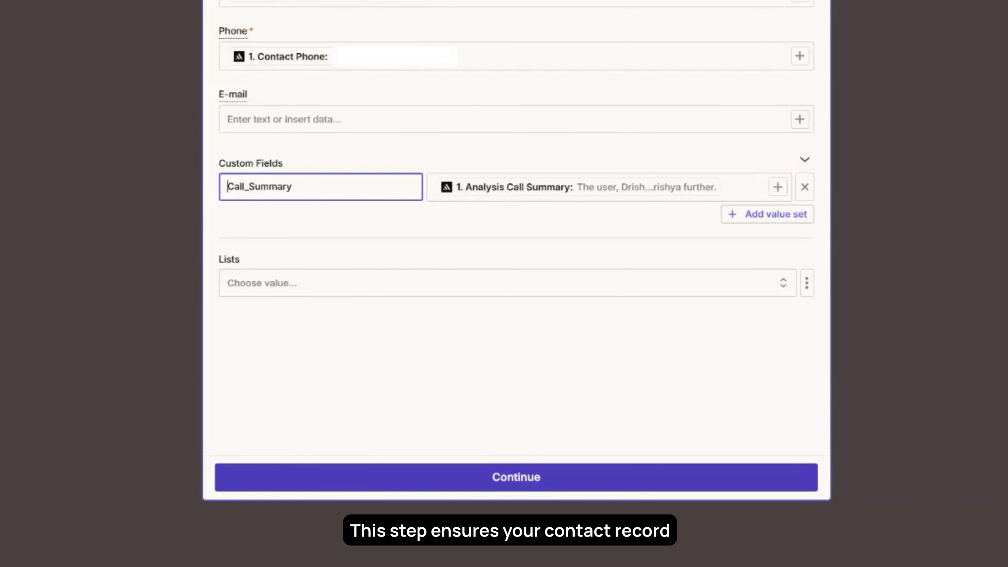
pyautogui.click(523, 478)
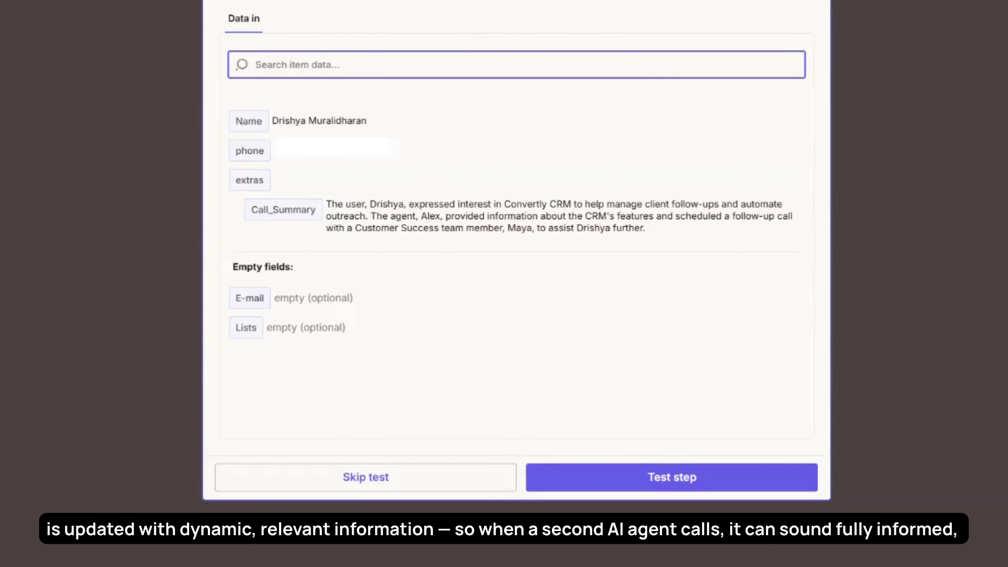
pyautogui.click(491, 487)
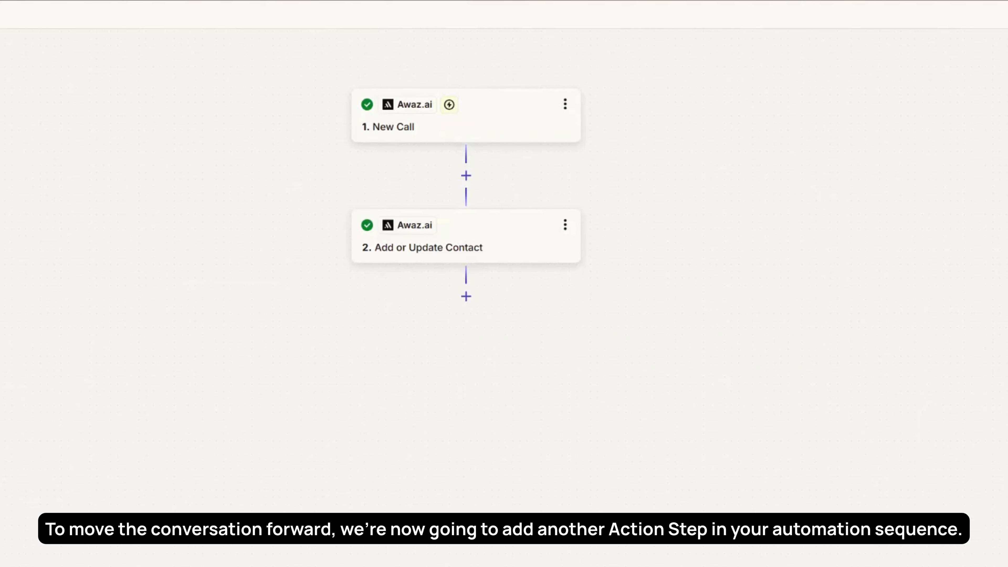
# Add a third Zap step after Add or Update Contact using Awaz.ai and the Make a Call event
pyautogui.click(466, 296)
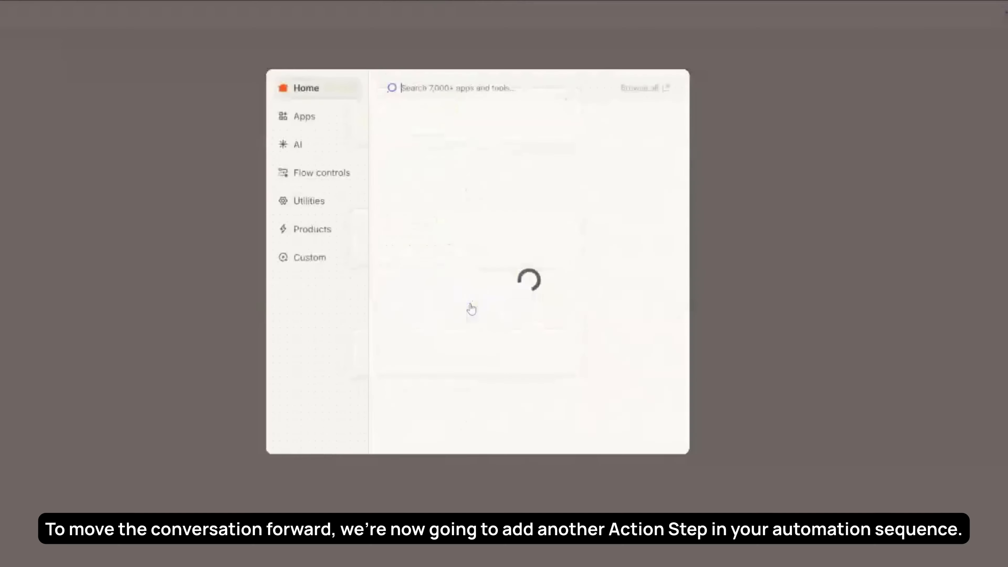
pyautogui.click(461, 139)
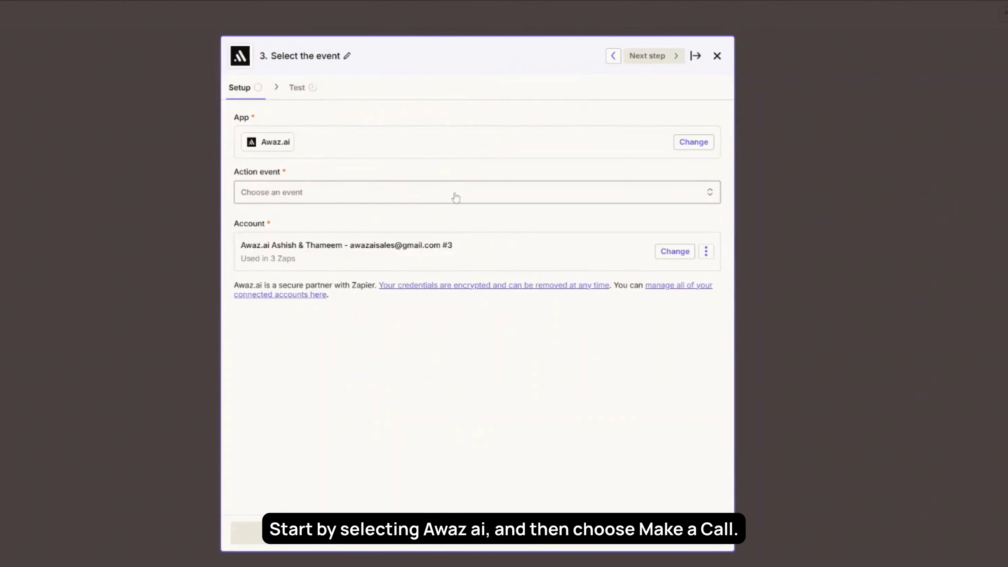
pyautogui.click(454, 196)
pyautogui.click(348, 333)
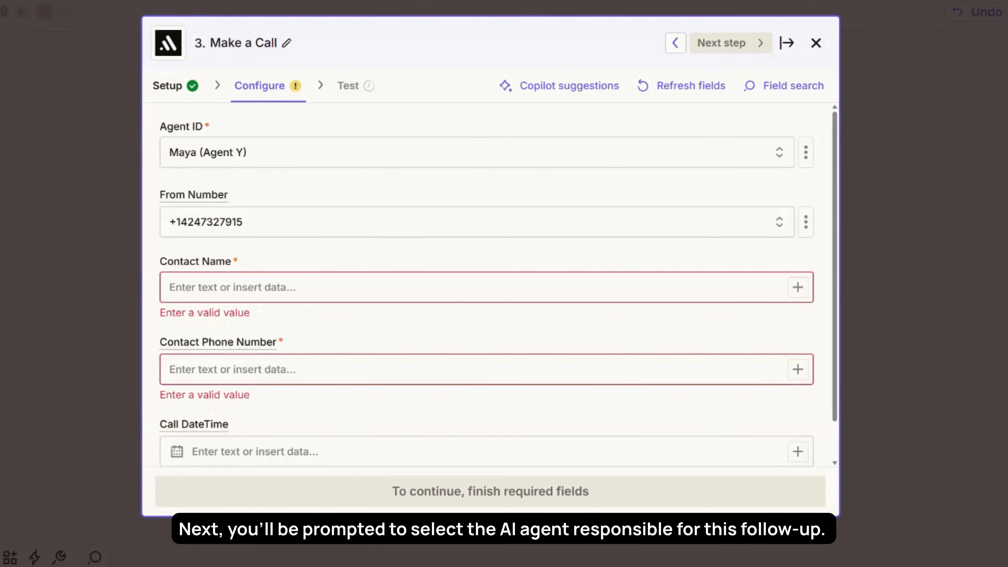
# Select Maya (Agent Y) as the Agent ID for the Make a Call step
pyautogui.click(293, 155)
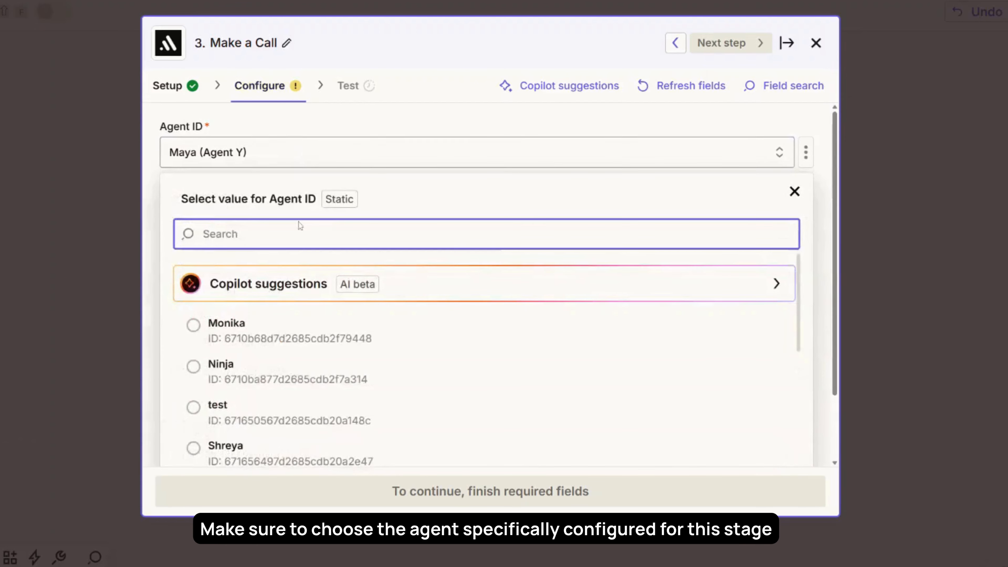
pyautogui.scroll(-2, 300, 341)
pyautogui.scroll(-15, 301, 341)
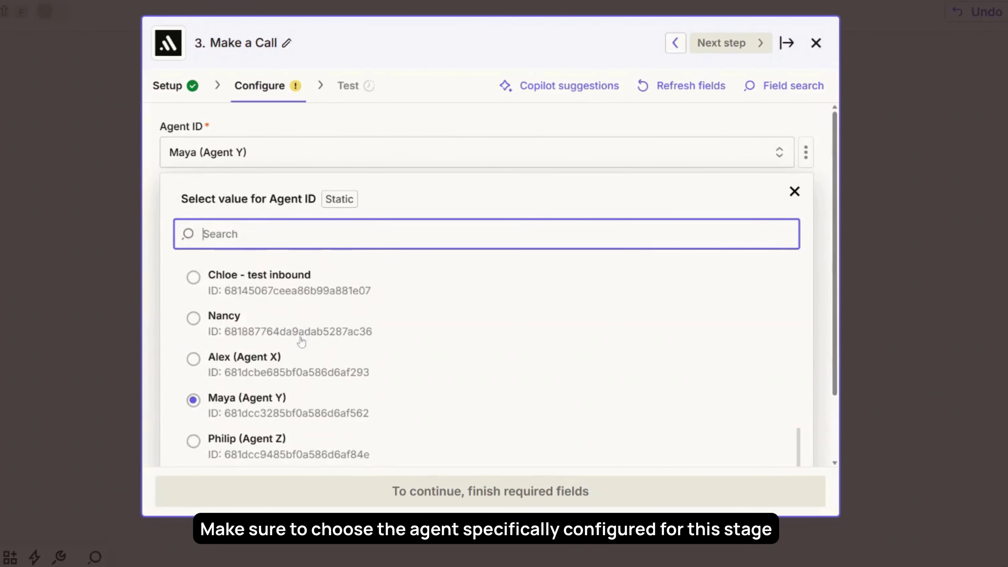
pyautogui.click(274, 413)
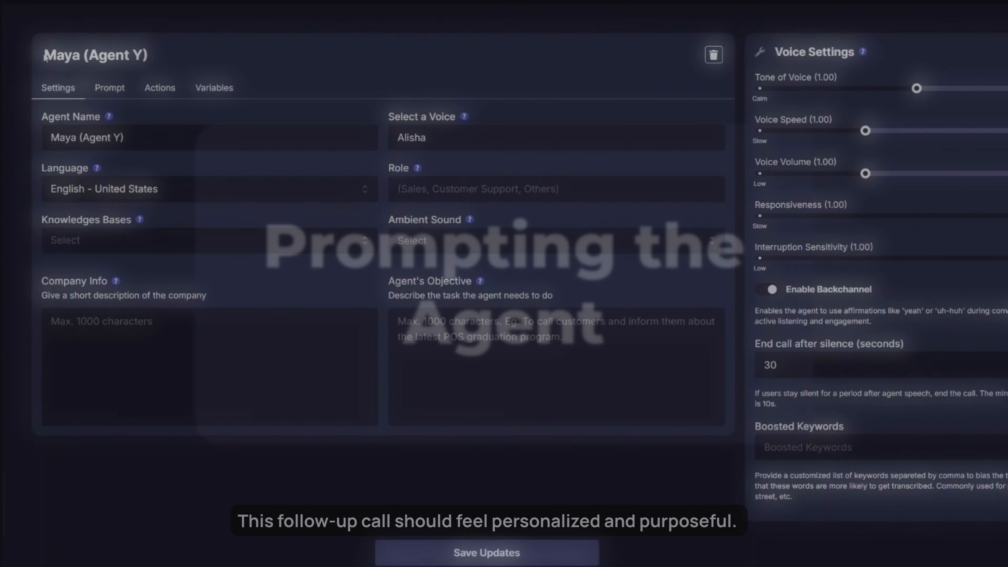
# In the Awaz dashboard, examine the Maya (Agent Y) prompt settings, including its Freestyle Prompt and the variables available for it
pyautogui.moveTo(43, 55); pyautogui.dragTo(83, 60)
pyautogui.click(83, 59)
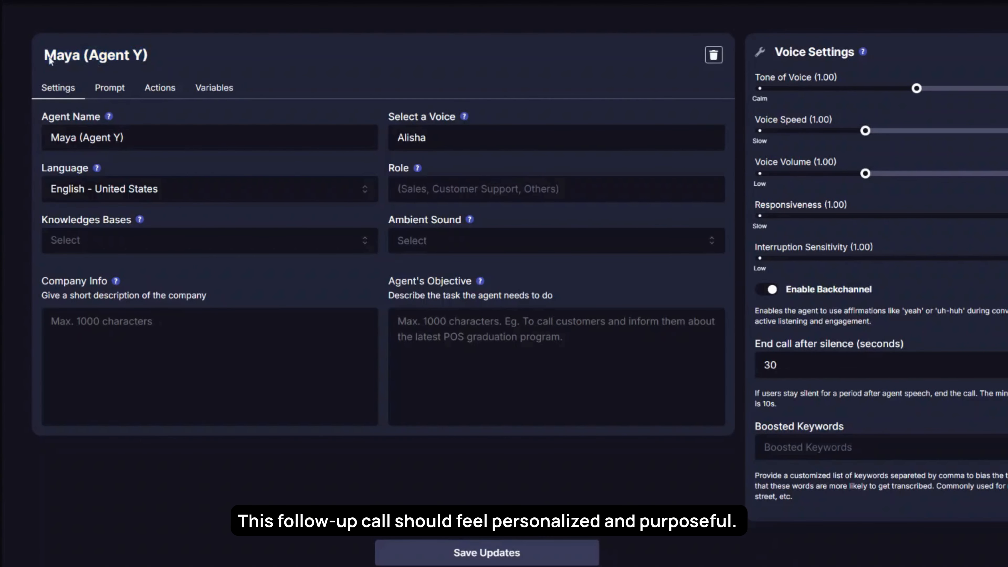
pyautogui.click(125, 98)
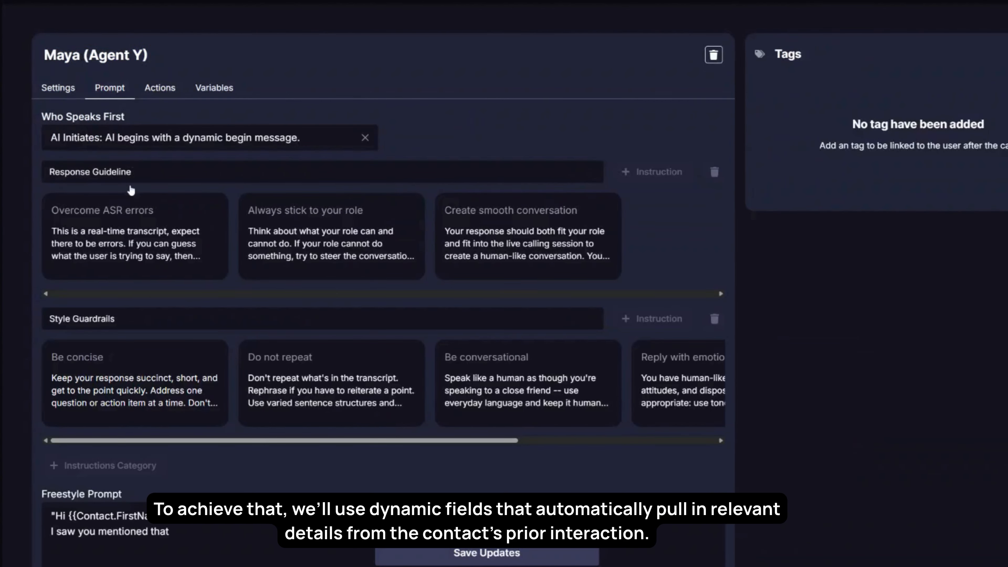
pyautogui.scroll(-3, 129, 190)
pyautogui.scroll(-5, 130, 190)
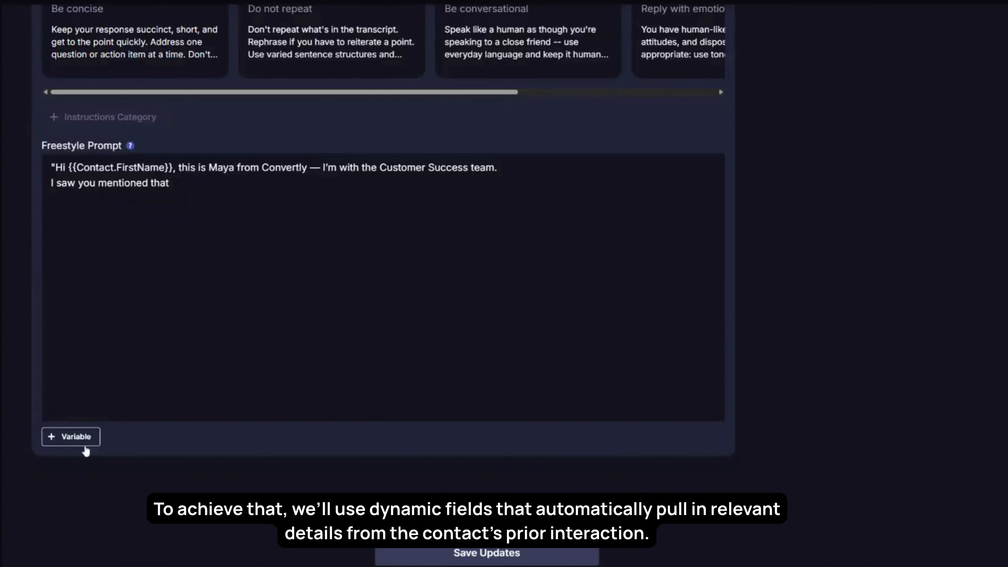
pyautogui.click(75, 447)
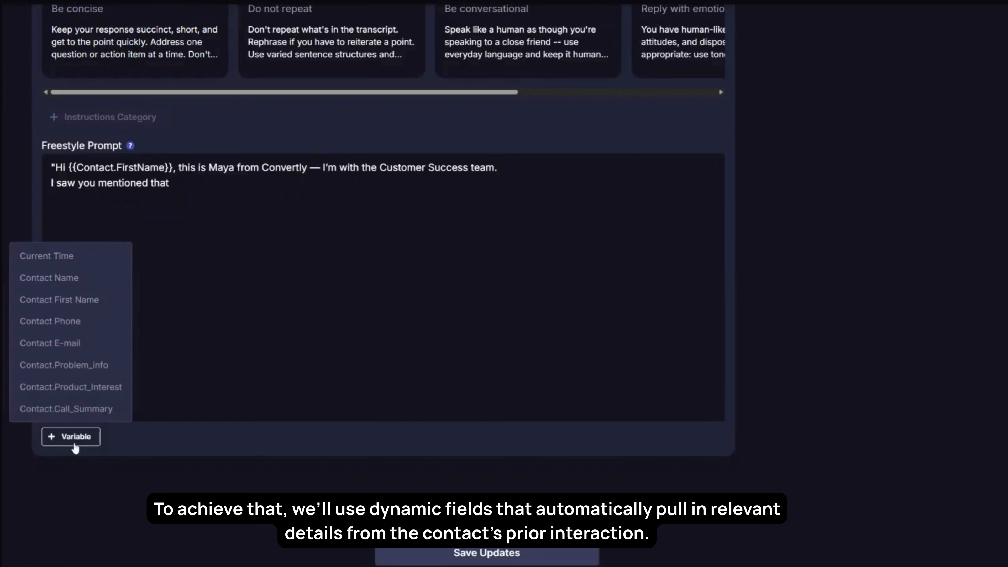
pyautogui.click(75, 444)
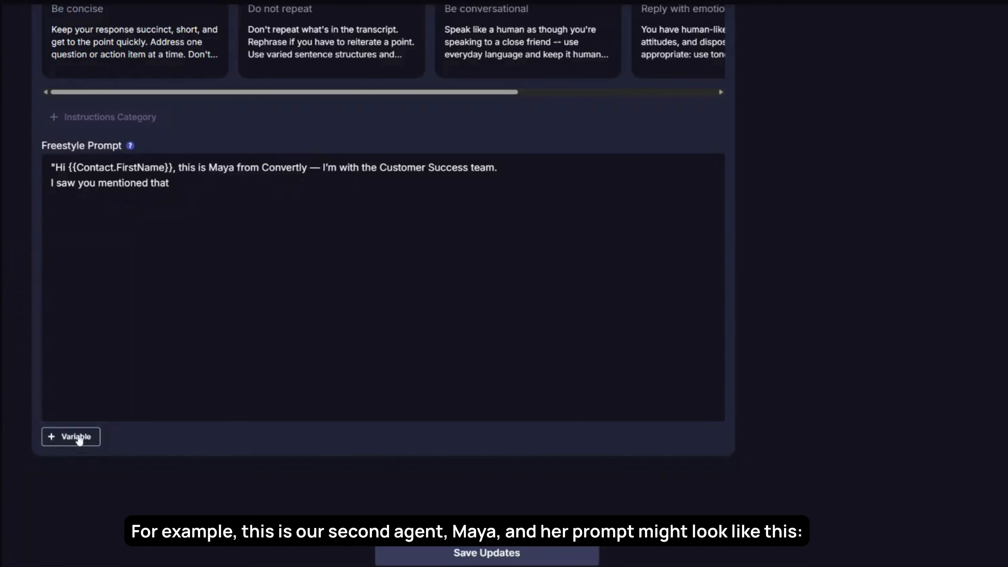
pyautogui.scroll(8, 79, 438)
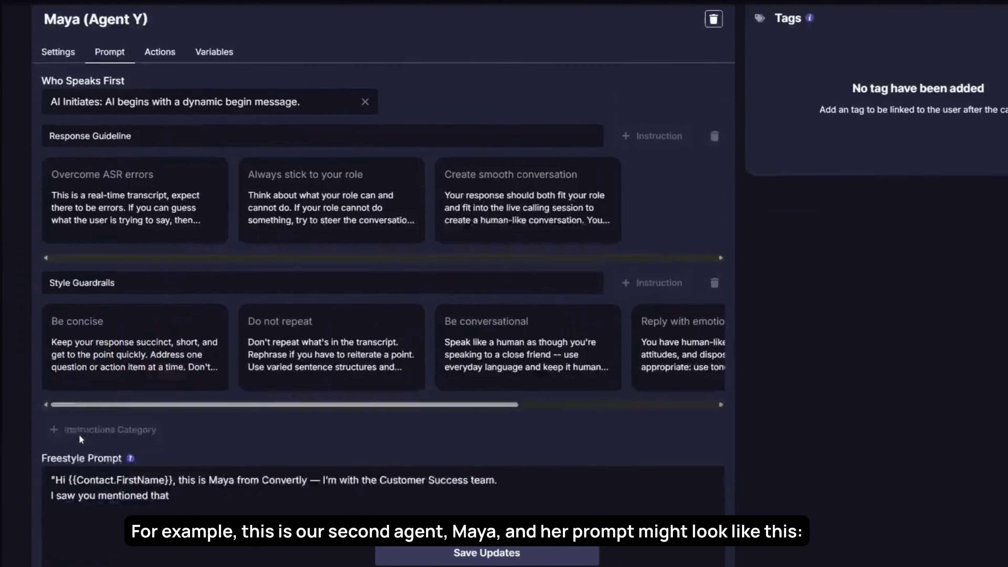
pyautogui.scroll(-8, 78, 434)
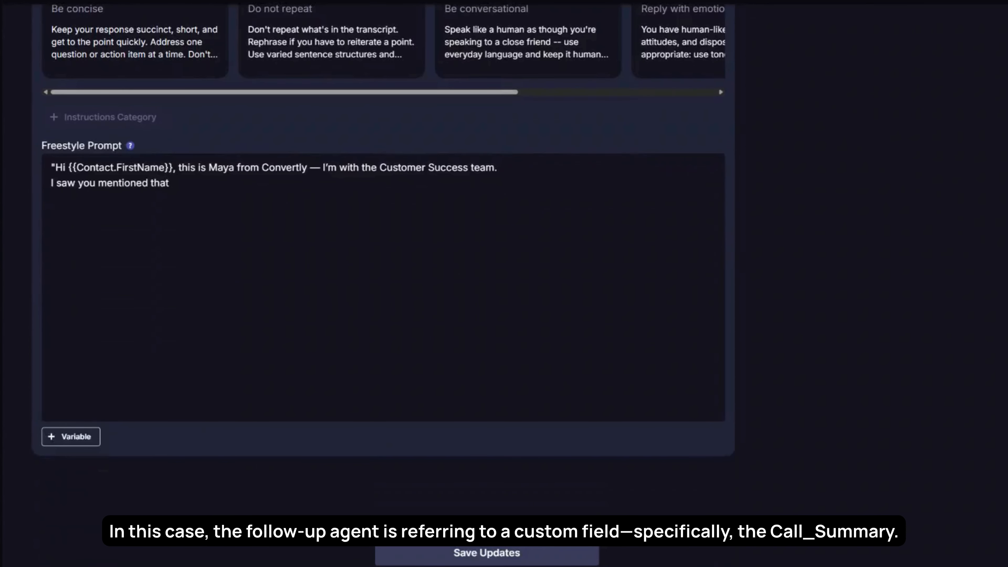
# Insert the Contact.Call_Summary variable after "I saw you mentioned that" in the Freestyle Prompt and complete the follow-up, demo and Partnerships team handoff script
pyautogui.click(75, 441)
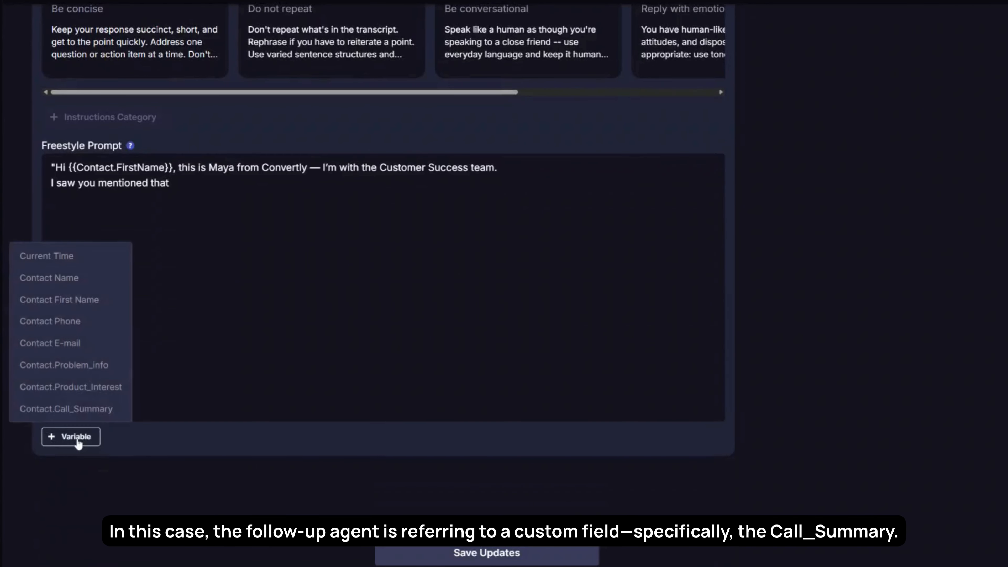
pyautogui.click(78, 419)
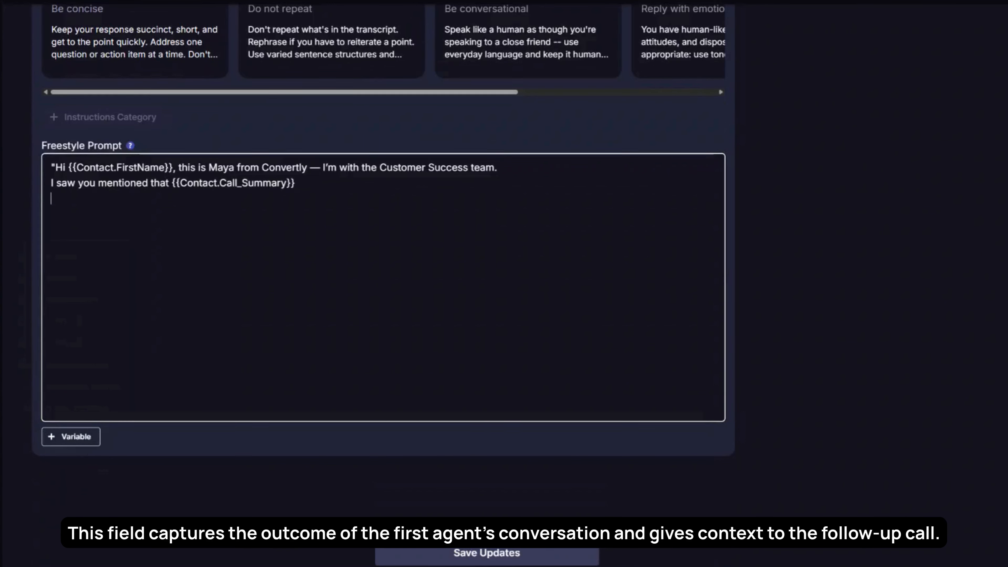
pyautogui.write('— just following up like Alex promised.  From what you shared, it sounds like you\'re looking for a simpler way to manage follow-ups and client interactions.  Let me walk you through a quick demo so you can see how Convertly automates all of that."  (Lead responds positively) "Thank you so much for walking me through the demo — it seems like something I’m looking for."  AI Agent continues: "I’m glad I could help clarify things today. To make sure everything runs smoothly for your setup, I’ll connect you with Mike from our Partnerships team. He’ll help finalize the integration, tailor it to your workflow — and you can then decide if you’d like to proceed with the product."')
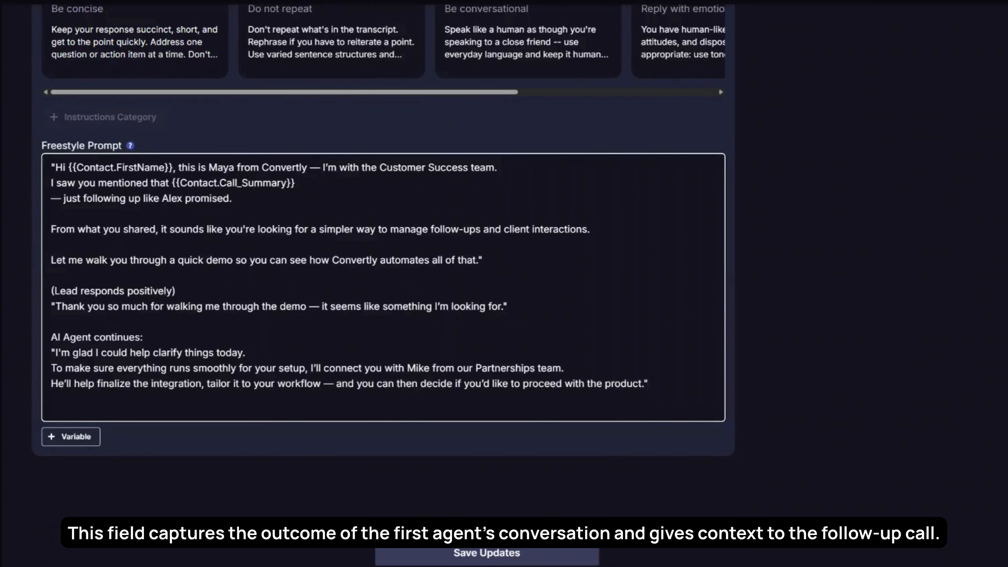
pyautogui.moveTo(649, 384)
pyautogui.mouseDown()
pyautogui.moveTo(53, 326)
pyautogui.moveTo(42, 164)
pyautogui.moveTo(169, 260)
pyautogui.moveTo(151, 338)
pyautogui.moveTo(51, 384)
pyautogui.moveTo(649, 384)
pyautogui.mouseUp()
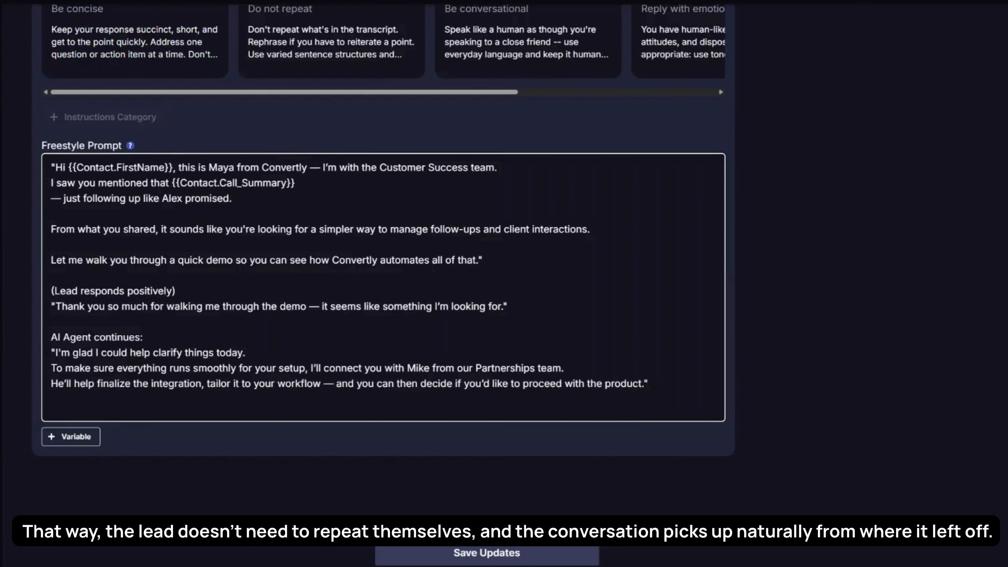
pyautogui.moveTo(294, 183); pyautogui.dragTo(194, 183)
pyautogui.moveTo(193, 182); pyautogui.dragTo(179, 183)
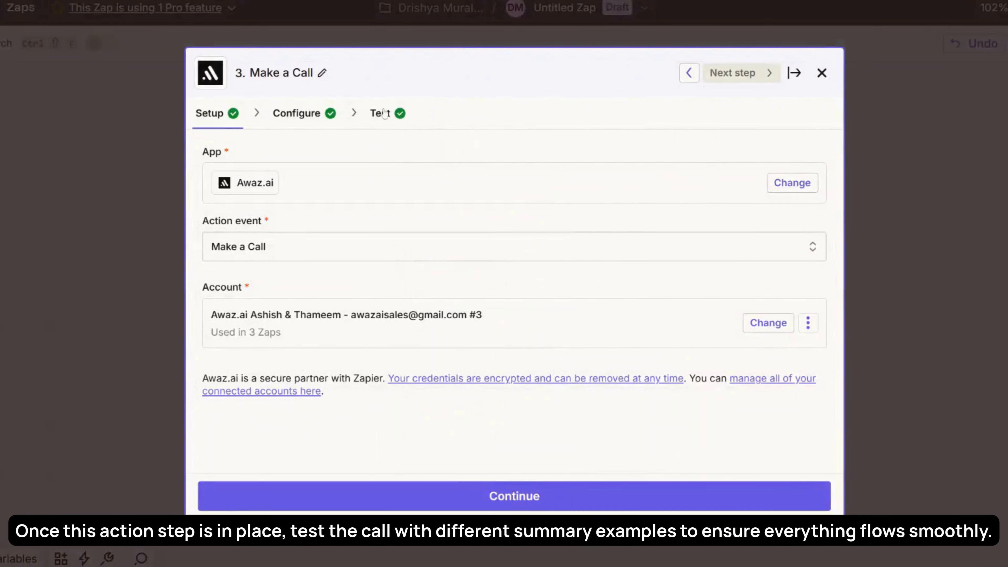
# Open the test stage of the Zap's Make a Call step and review the workflow's sequence of steps
pyautogui.click(381, 114)
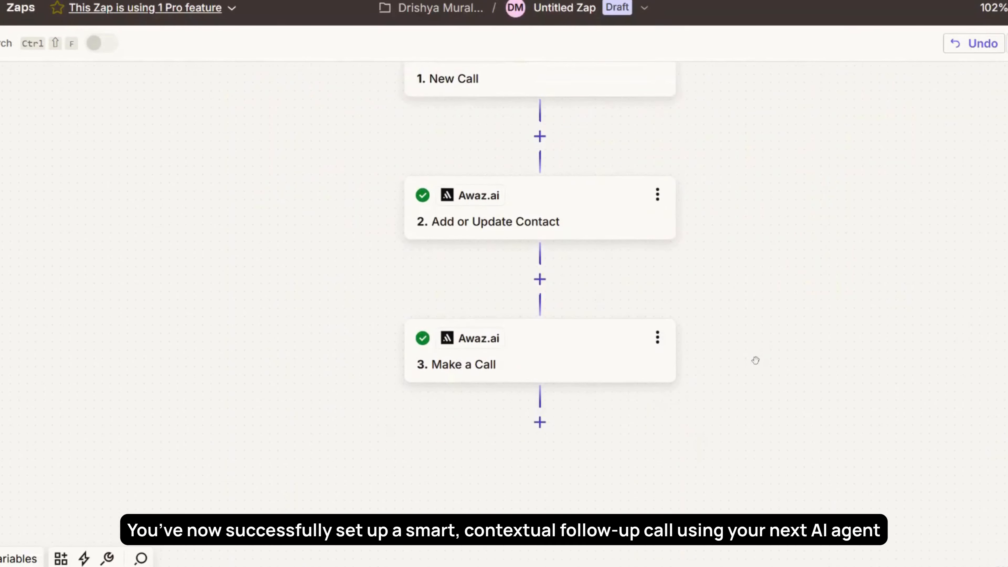
pyautogui.scroll(-5, 755, 360)
pyautogui.scroll(-1, 755, 360)
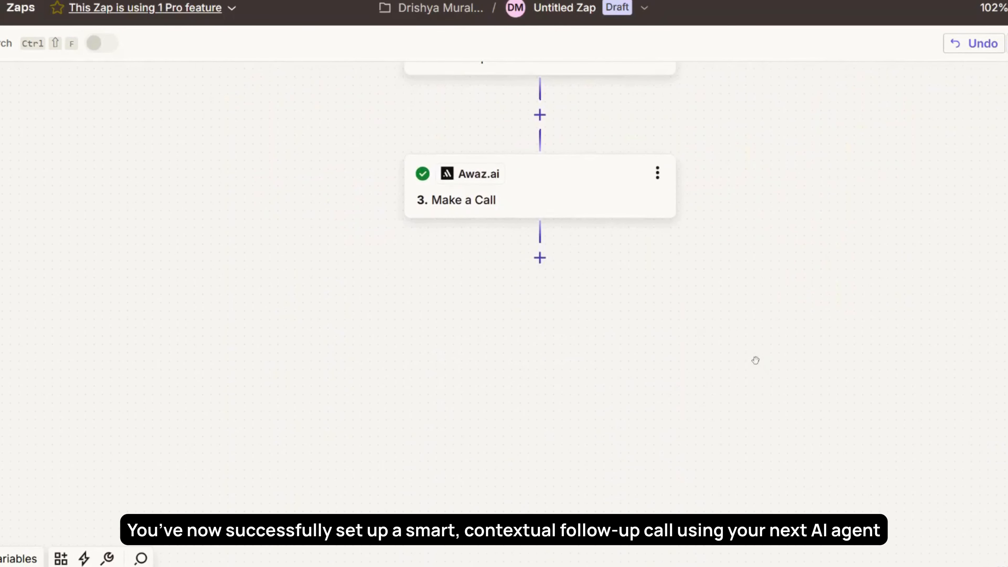
pyautogui.scroll(1, 755, 360)
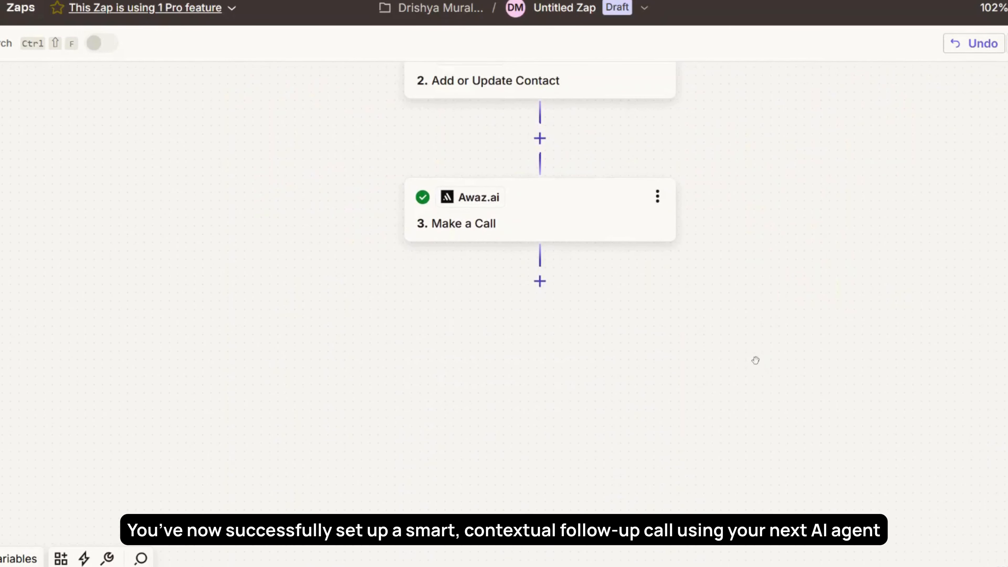
pyautogui.scroll(1, 755, 360)
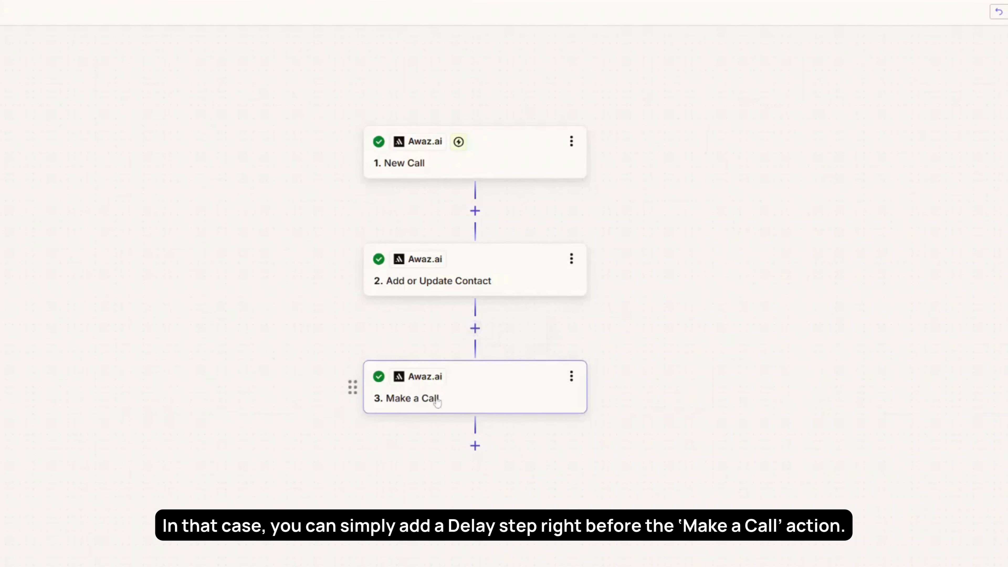
# Add a Delay by Zapier step with the Delay For event between Add or Update Contact and Make a Call
pyautogui.click(474, 328)
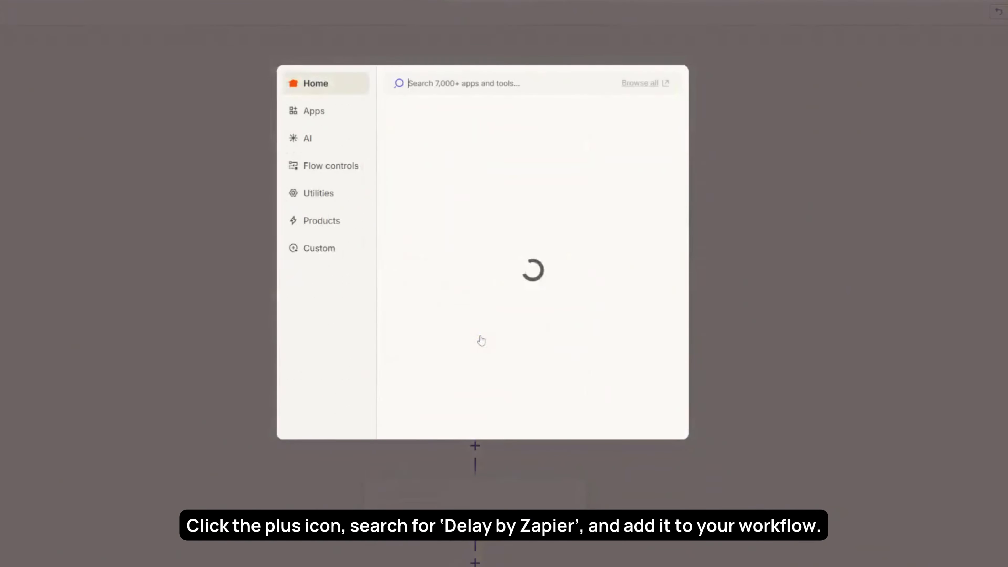
pyautogui.click(590, 223)
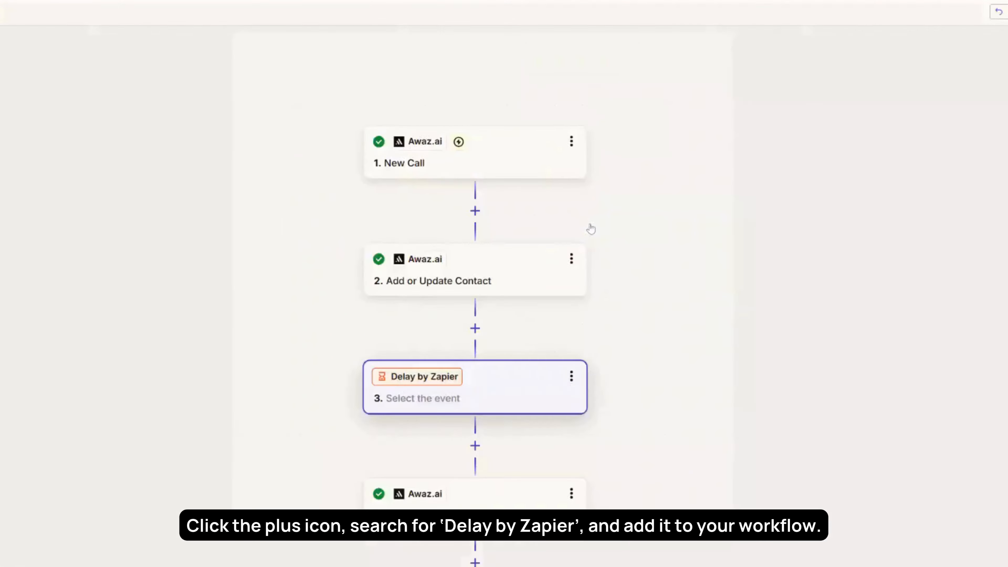
pyautogui.click(583, 187)
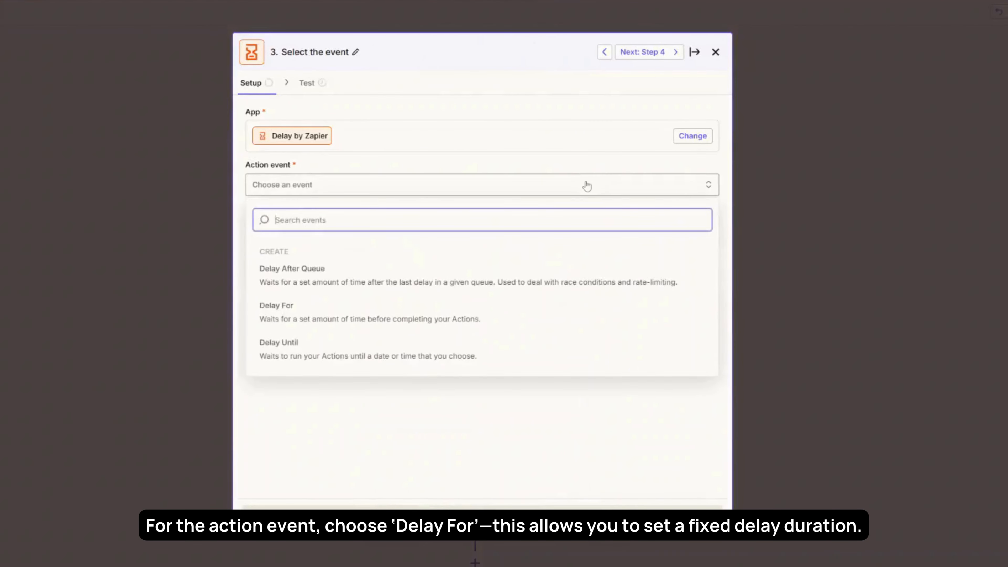
pyautogui.click(394, 310)
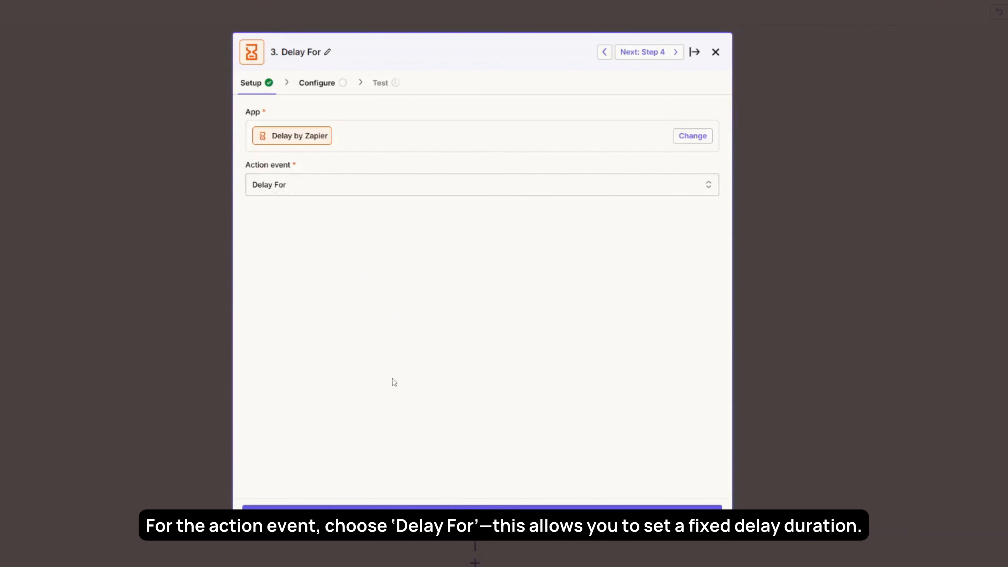
pyautogui.click(462, 507)
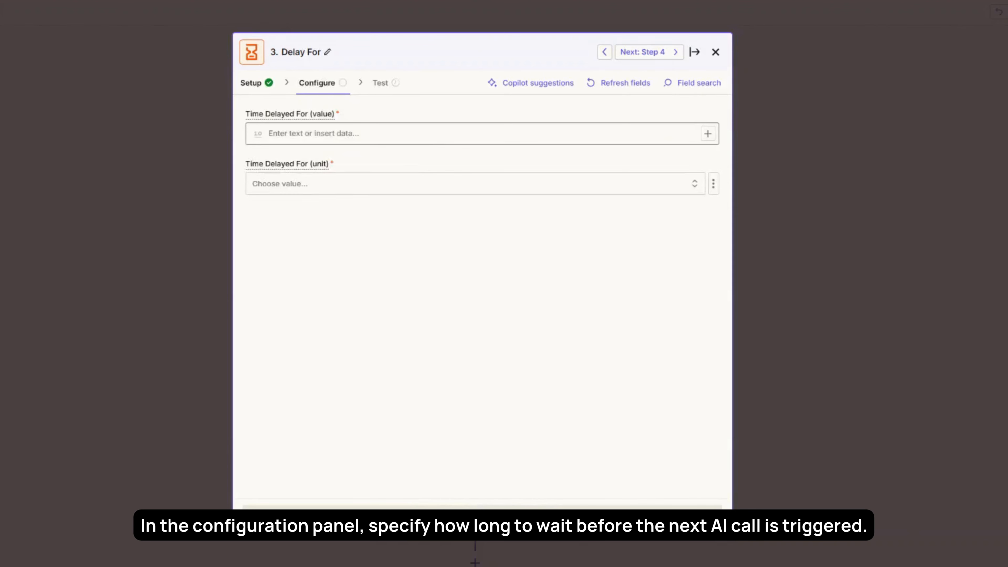
# Set the Delay For step's waiting time to 24 Hours
pyautogui.click(269, 134)
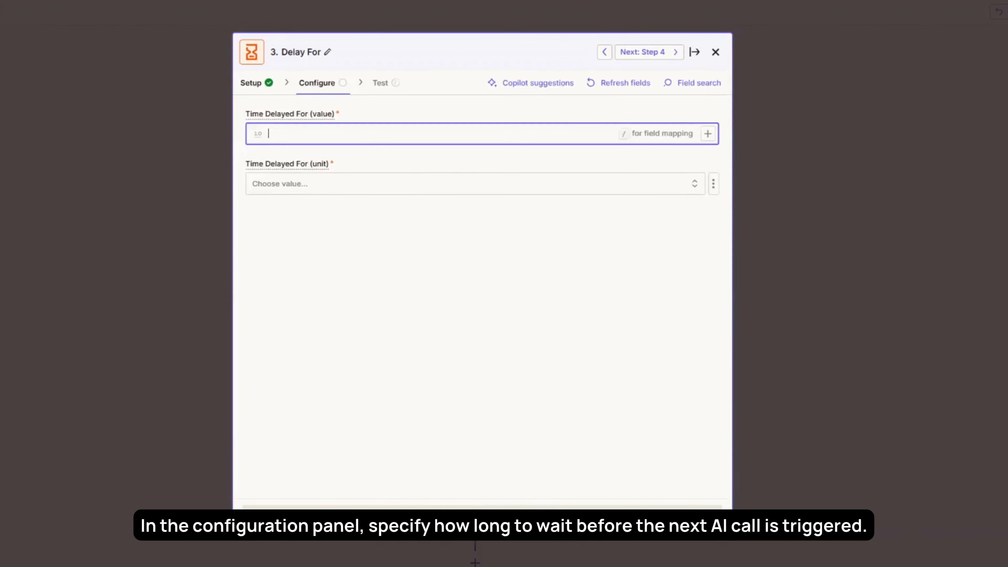
pyautogui.write('24')
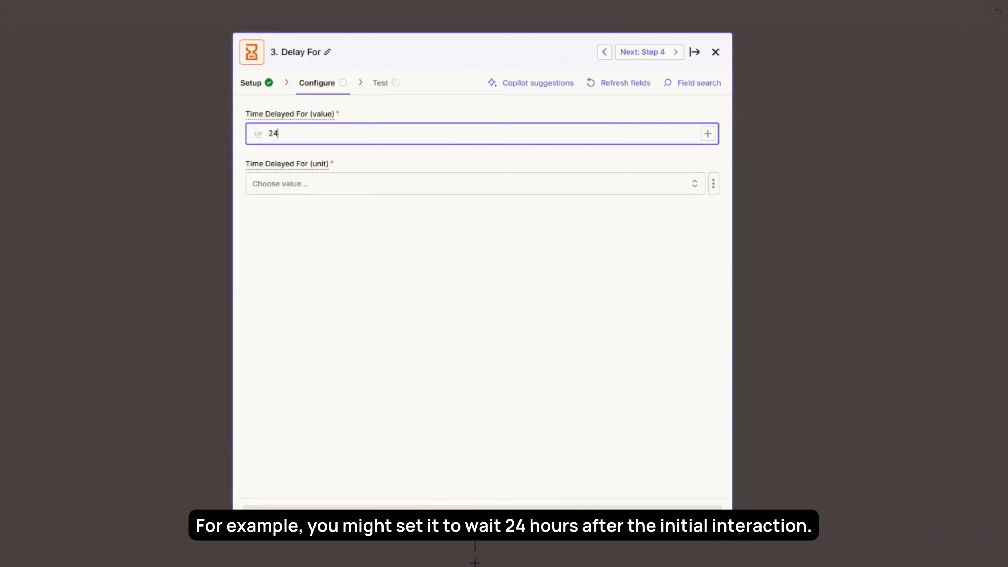
pyautogui.click(436, 183)
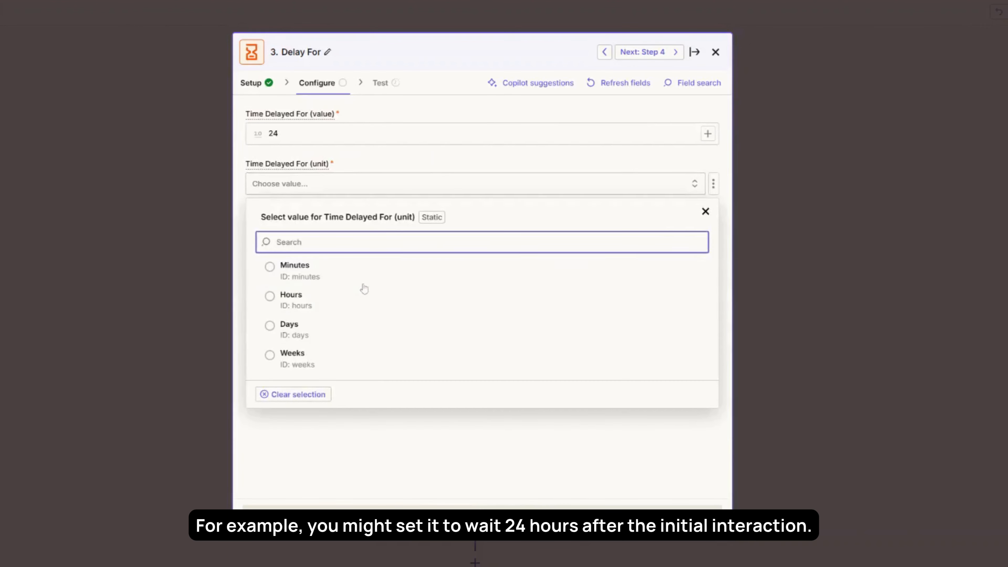
pyautogui.click(358, 305)
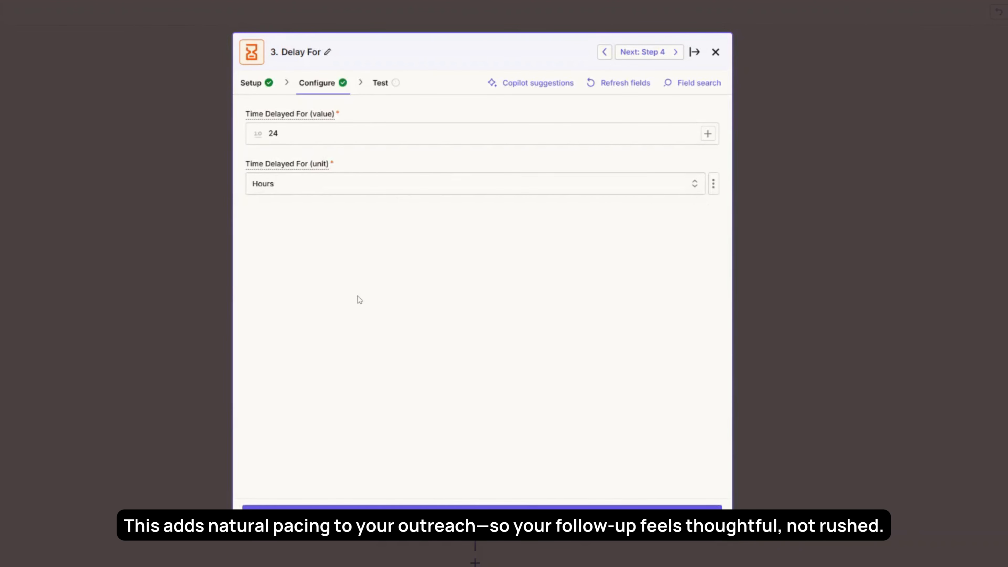